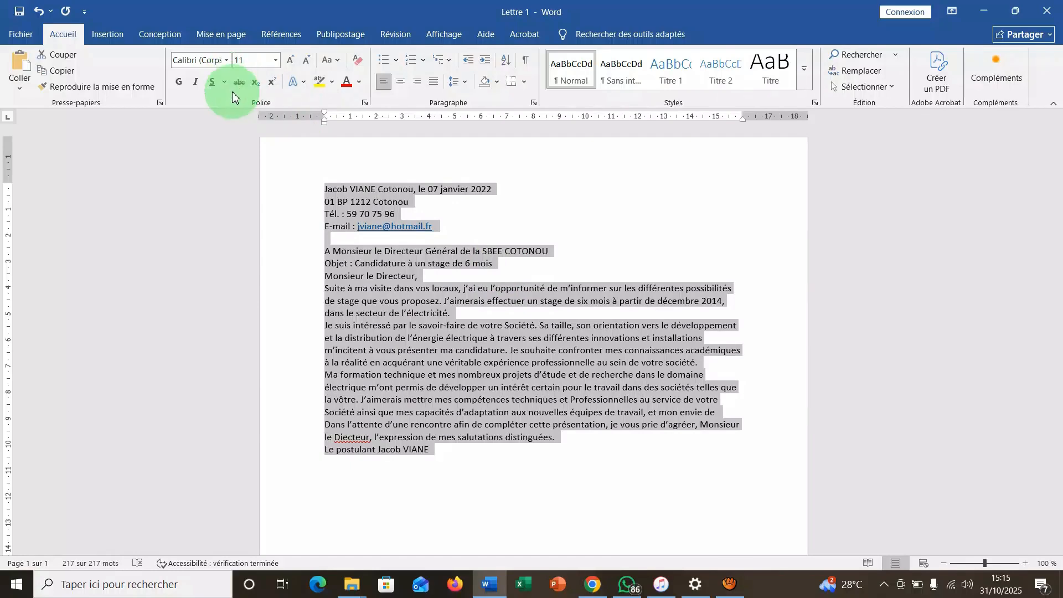
Format the whole letter in Arial at size 12.
{"action": "left_click", "coordinate": [226, 61]}
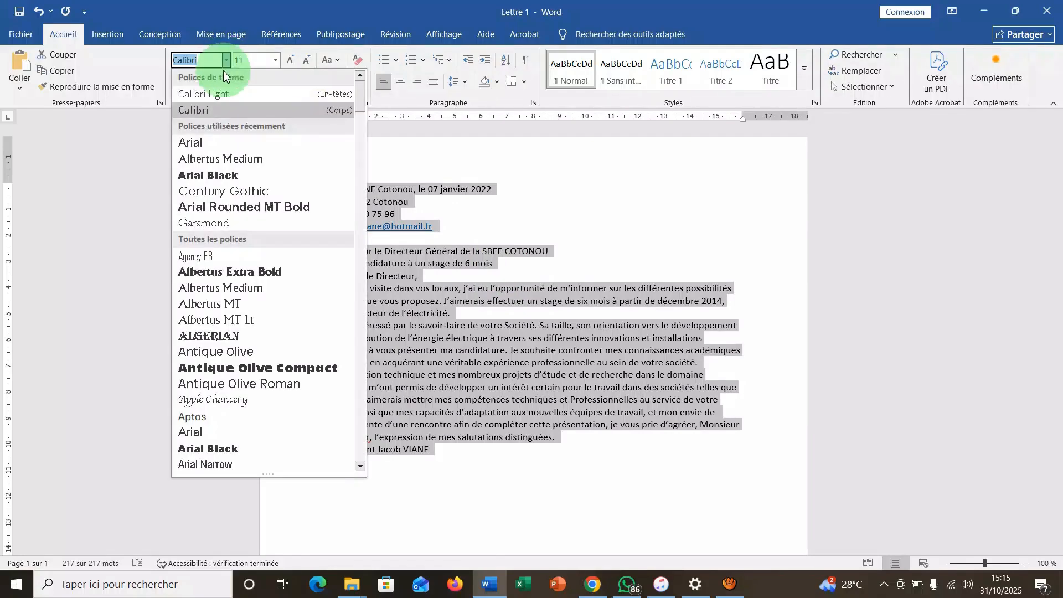
{"action": "left_click", "coordinate": [198, 143]}
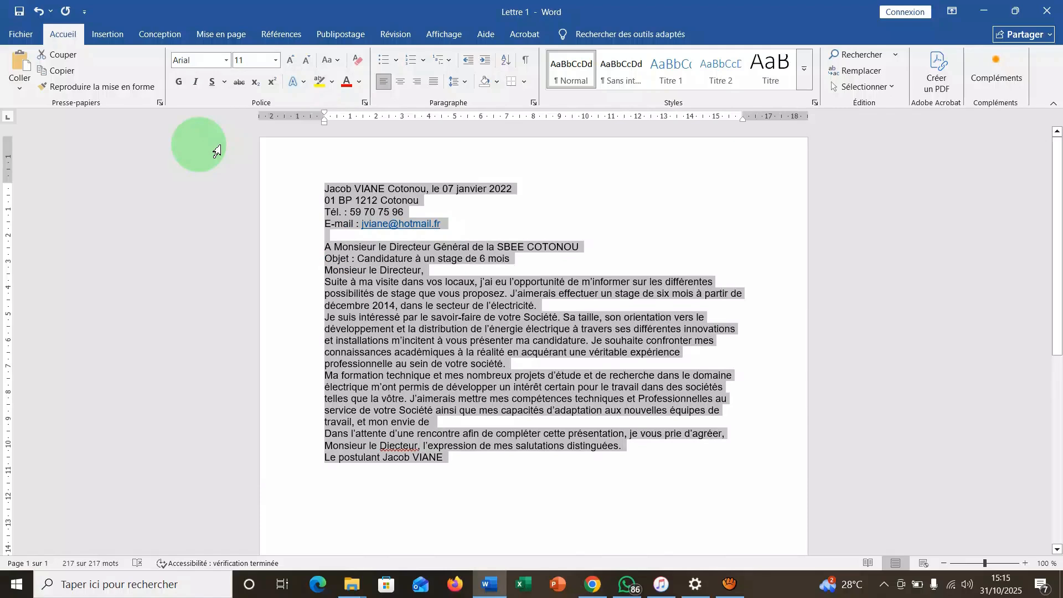
{"action": "left_click", "coordinate": [277, 65]}
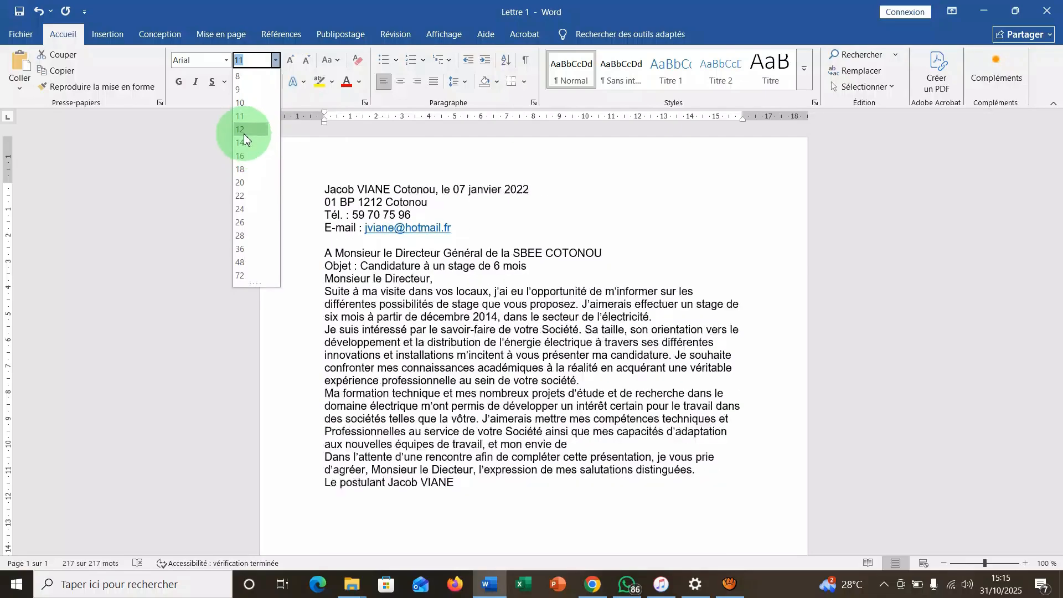
{"action": "left_click", "coordinate": [243, 131]}
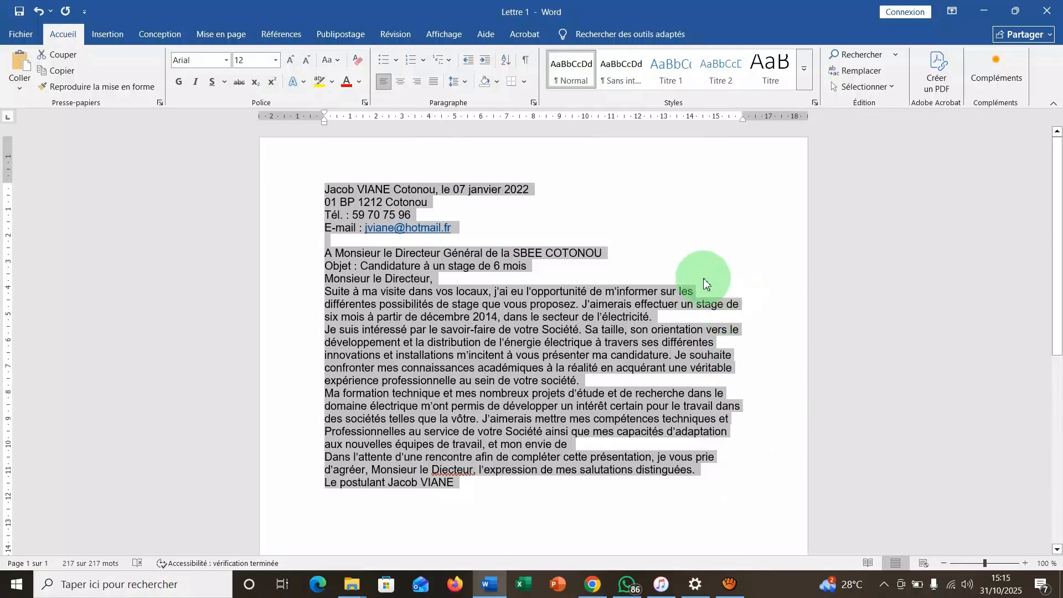
Justify the whole letter and set its line spacing to 1.5.
{"action": "left_click", "coordinate": [434, 83]}
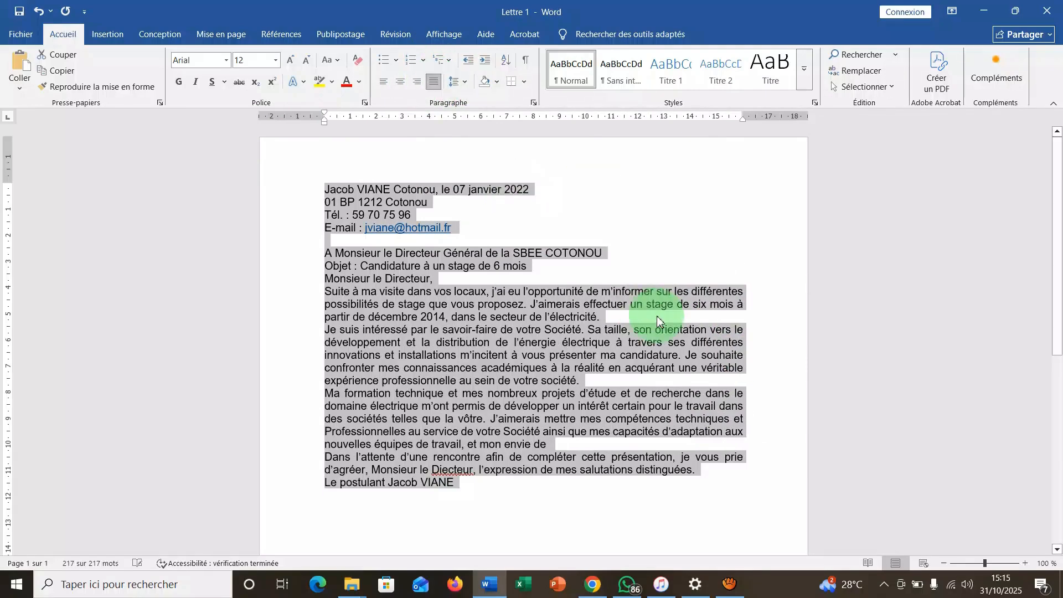
{"action": "left_click", "coordinate": [465, 82]}
{"action": "left_click", "coordinate": [464, 130]}
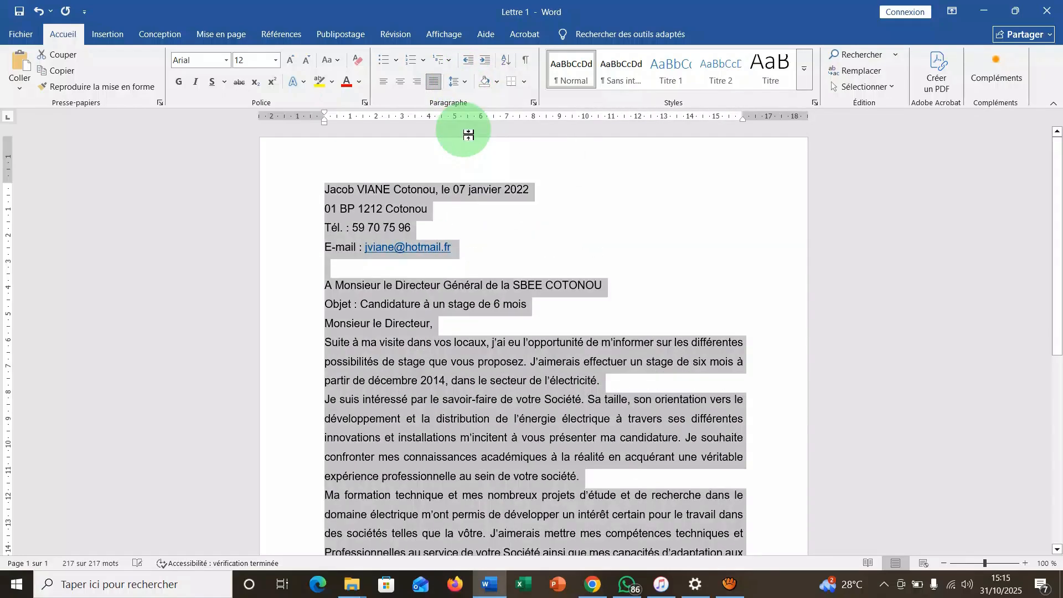
{"action": "left_click", "coordinate": [776, 286]}
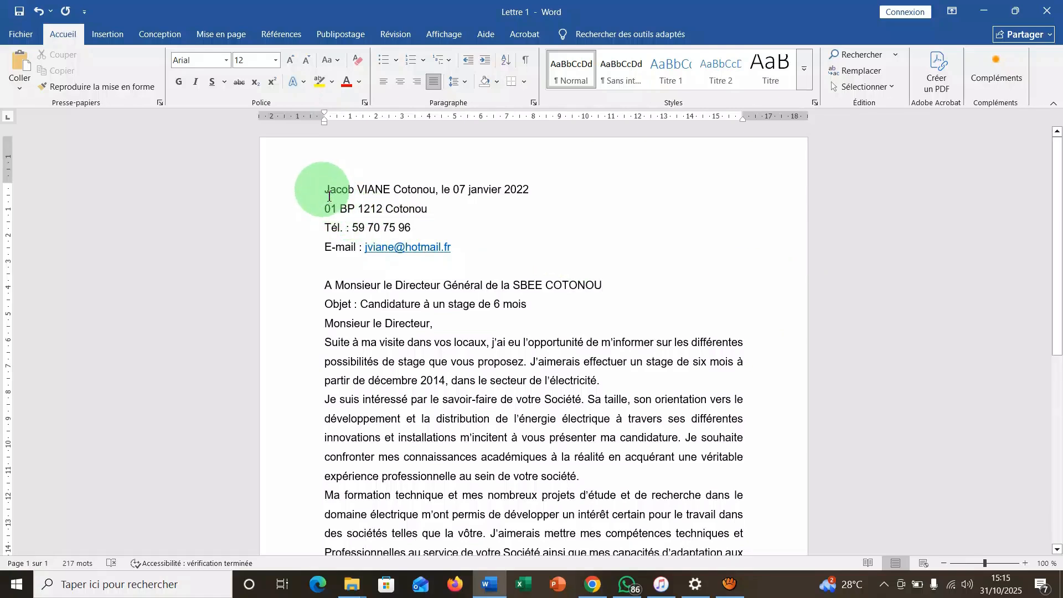
Make the sender's name on the first line bold.
{"action": "left_click_drag", "start_coordinate": [329, 196], "coordinate": [380, 192]}
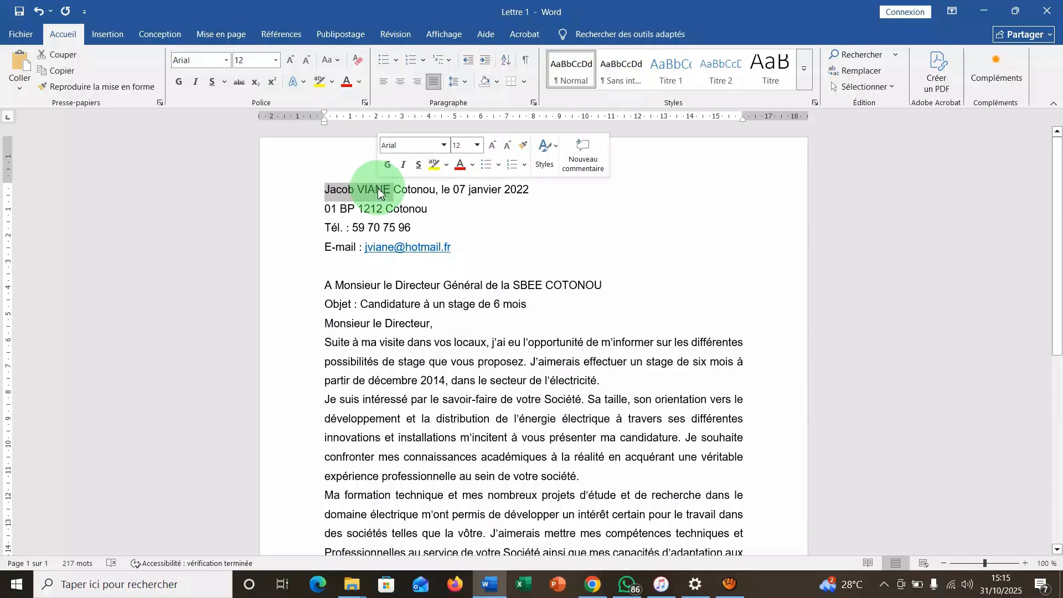
{"action": "left_click", "coordinate": [178, 82]}
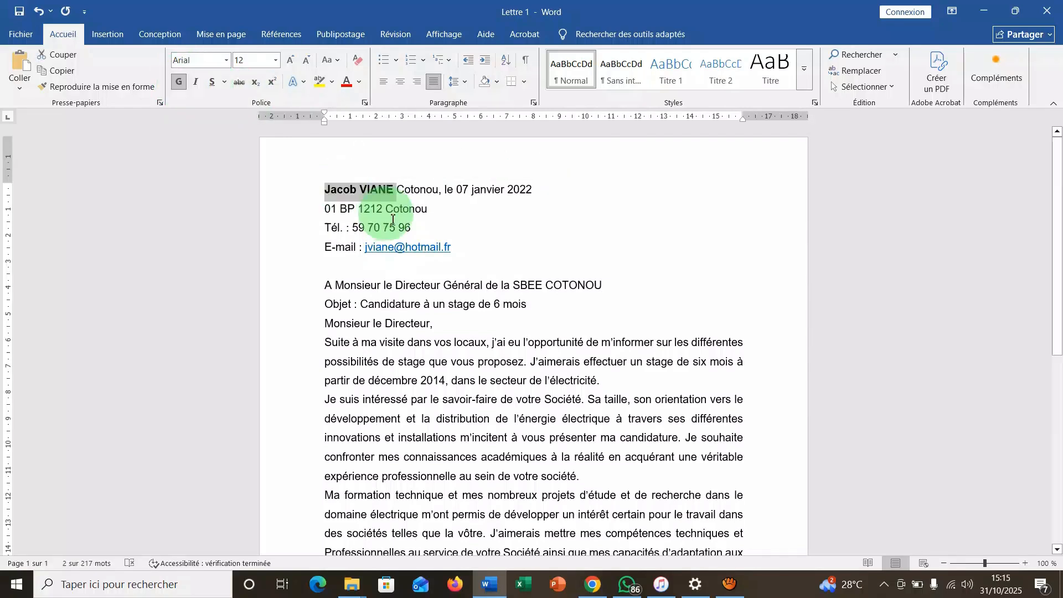
Try to separate the place and date from the sender's name with two default tabs.
{"action": "left_click", "coordinate": [405, 194]}
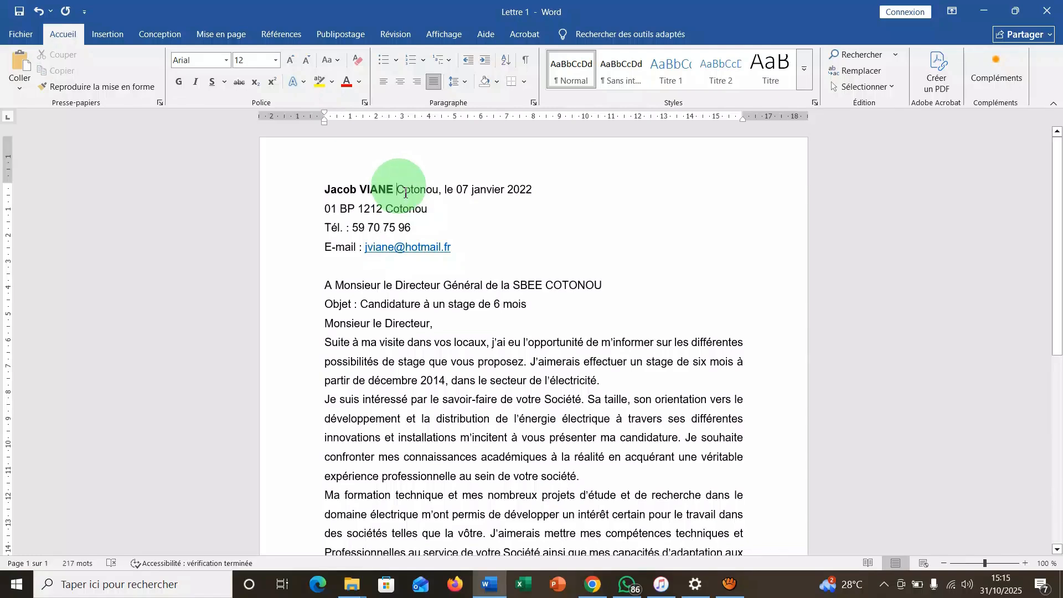
{"action": "key", "text": "Tab"}
{"action": "key", "text": "Tab"}
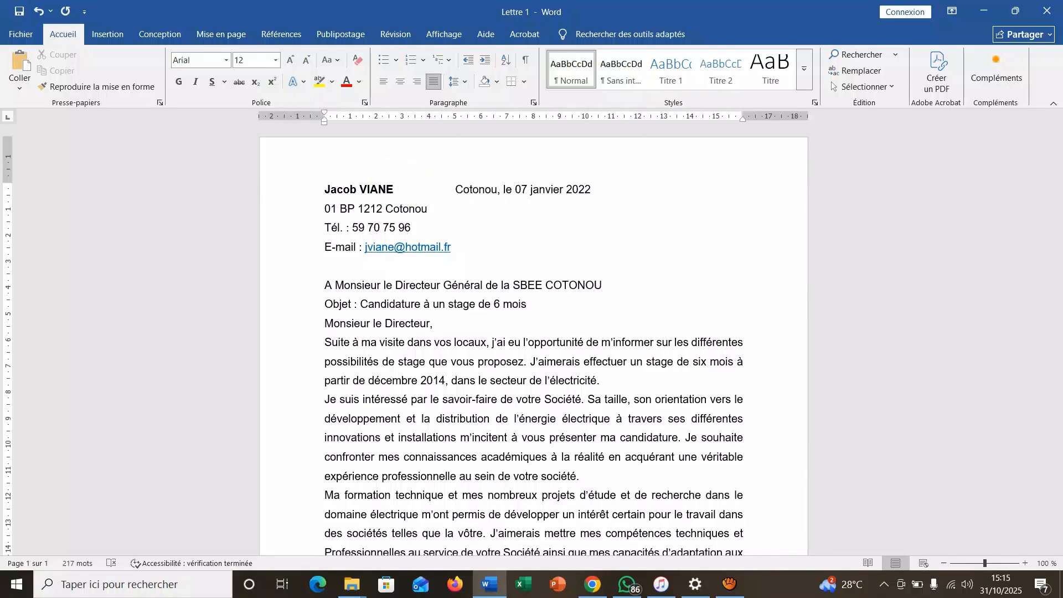
Show the formatting marks and delete the extra spacing inserted between the sender's name and the date.
{"action": "left_click", "coordinate": [522, 71]}
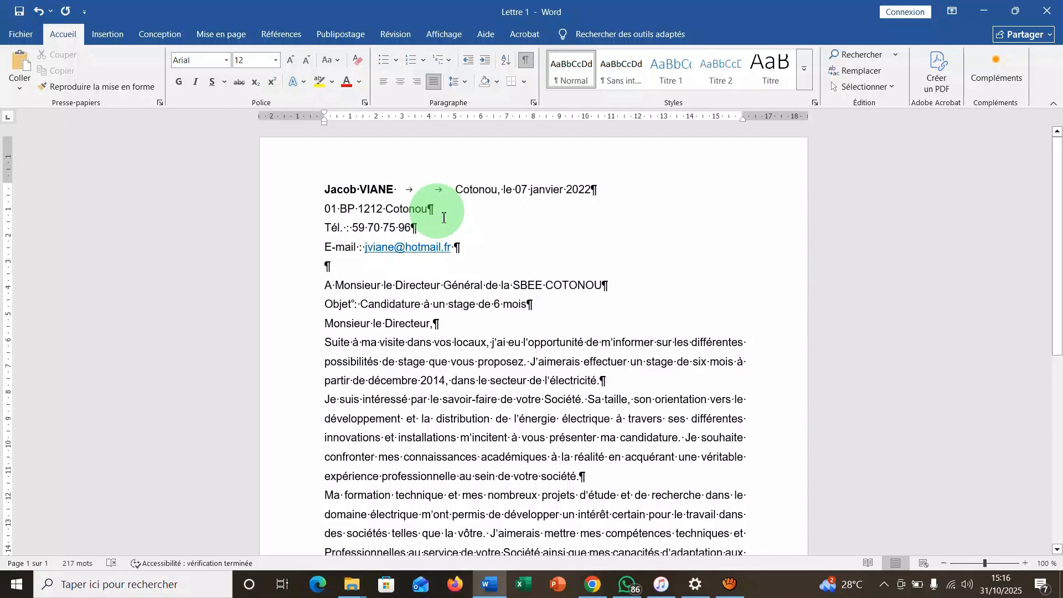
{"action": "key", "text": "BackSpace"}
{"action": "key", "text": "BackSpace"}
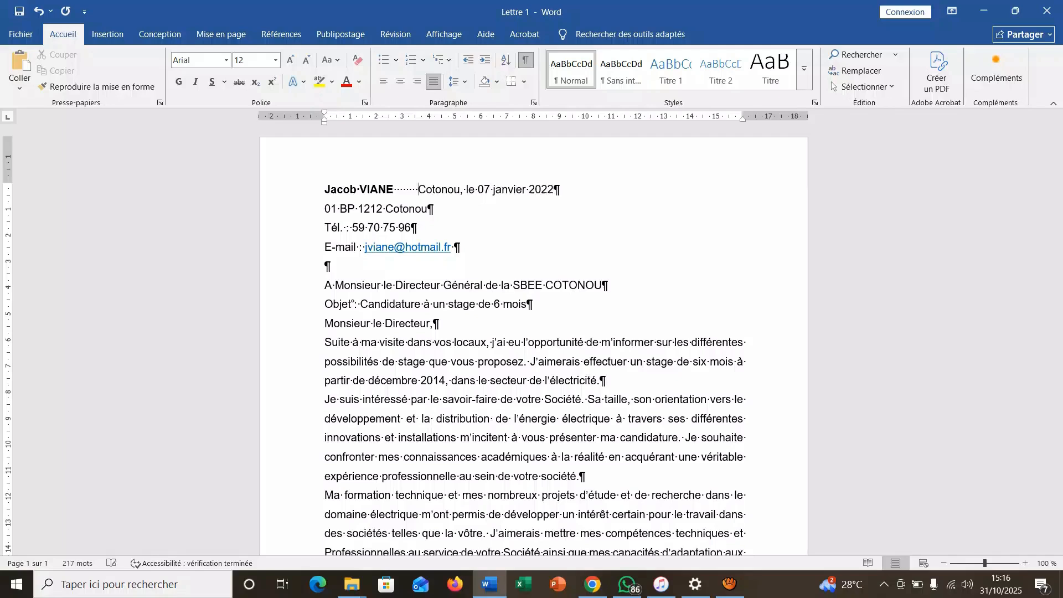
{"action": "key", "text": "BackSpace"}
{"action": "key", "text": "BackSpace"}
{"action": "key", "text": "BackSpace"}
{"action": "key", "text": "BackSpace"}
{"action": "key", "text": "BackSpace"}
{"action": "key", "text": "BackSpace"}
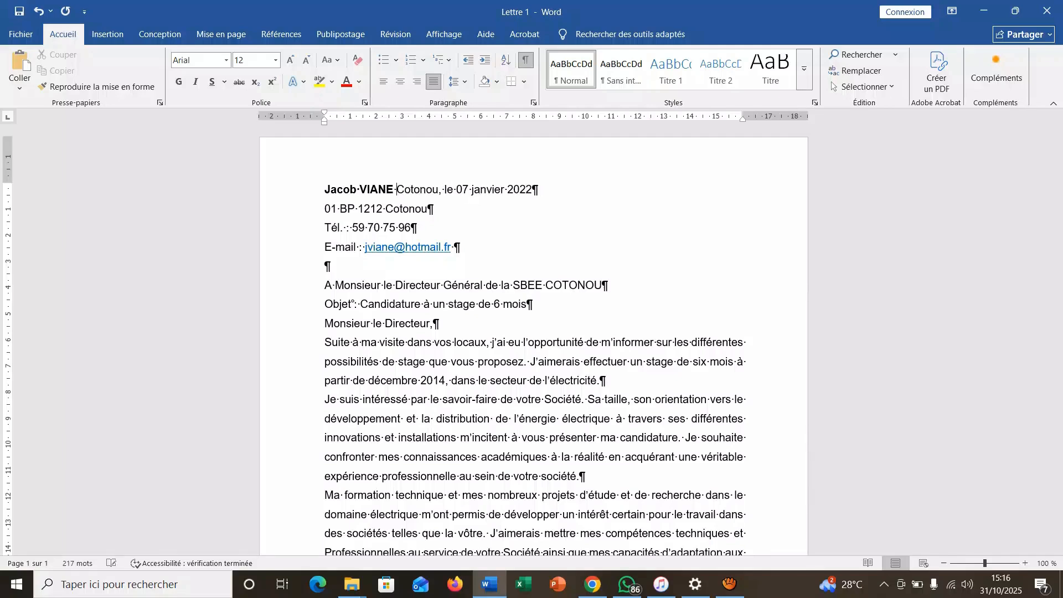
Replace the remaining space before "Cotonou, le 07 janvier 2022" with a tab aligned to a 9 cm tab stop.
{"action": "key", "text": "BackSpace"}
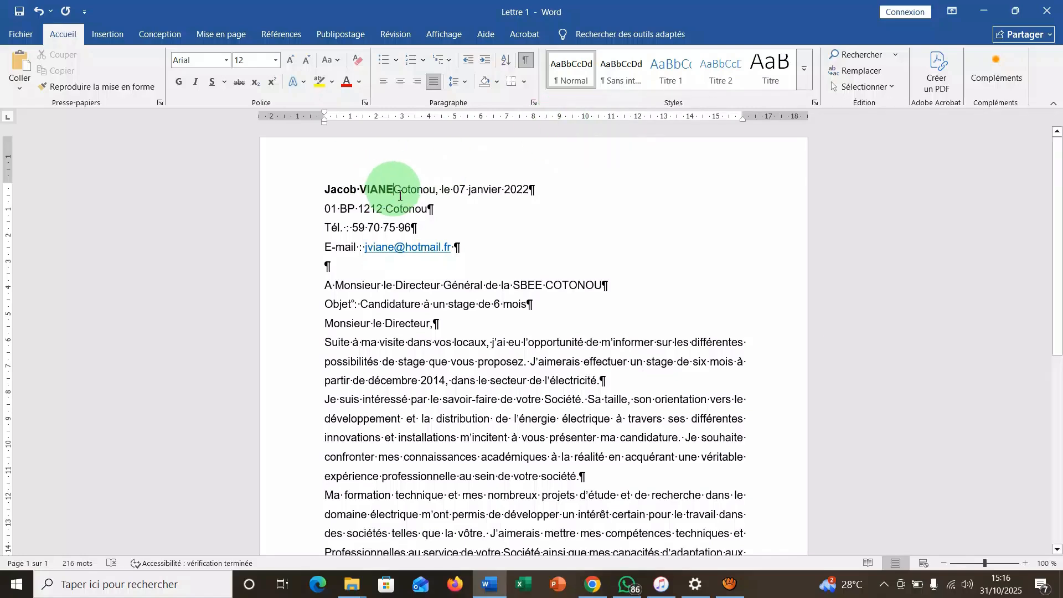
{"action": "left_click", "coordinate": [558, 120]}
{"action": "key", "text": "Tab"}
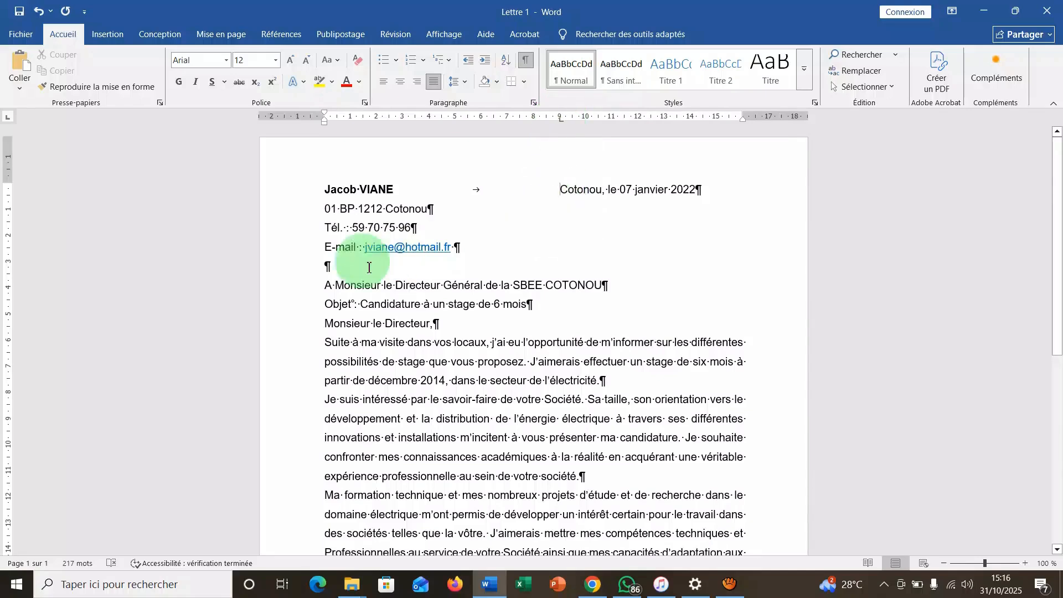
Set the line spacing of the four sender lines, from the name to the e-mail, to 1.0.
{"action": "left_click_drag", "start_coordinate": [327, 196], "coordinate": [462, 246]}
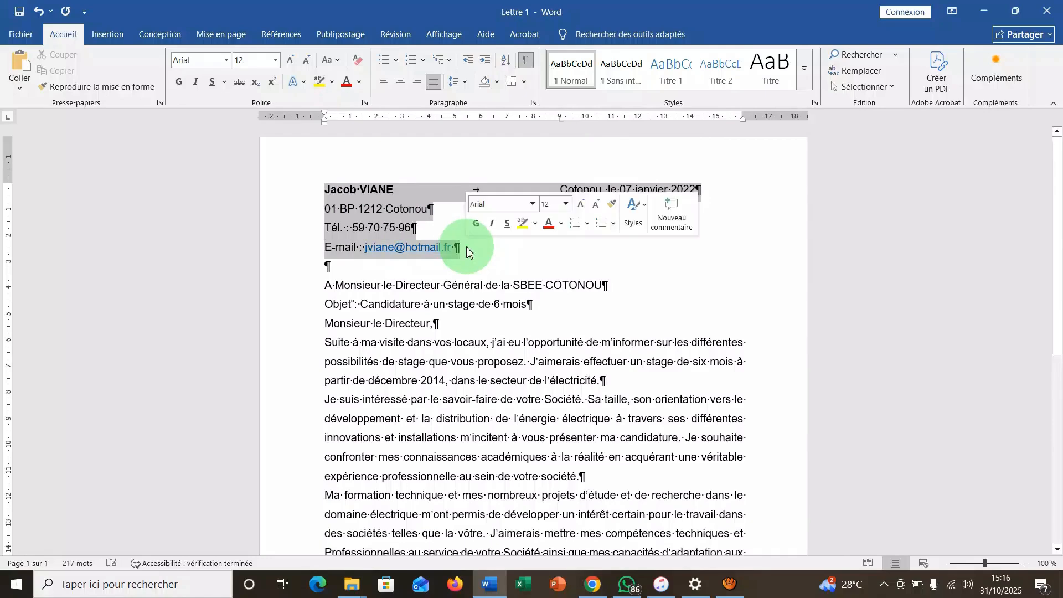
{"action": "left_click", "coordinate": [453, 82]}
{"action": "left_click", "coordinate": [460, 101]}
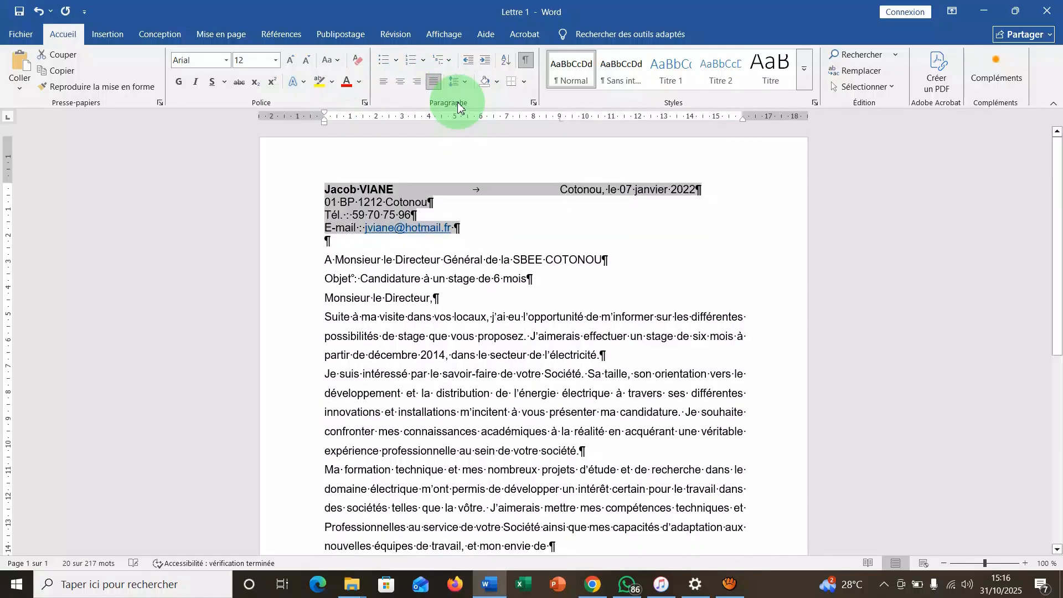
Add a blank line above the recipient block and put "A" on its own line above "Monsieur le Directeur Général".
{"action": "left_click", "coordinate": [329, 260]}
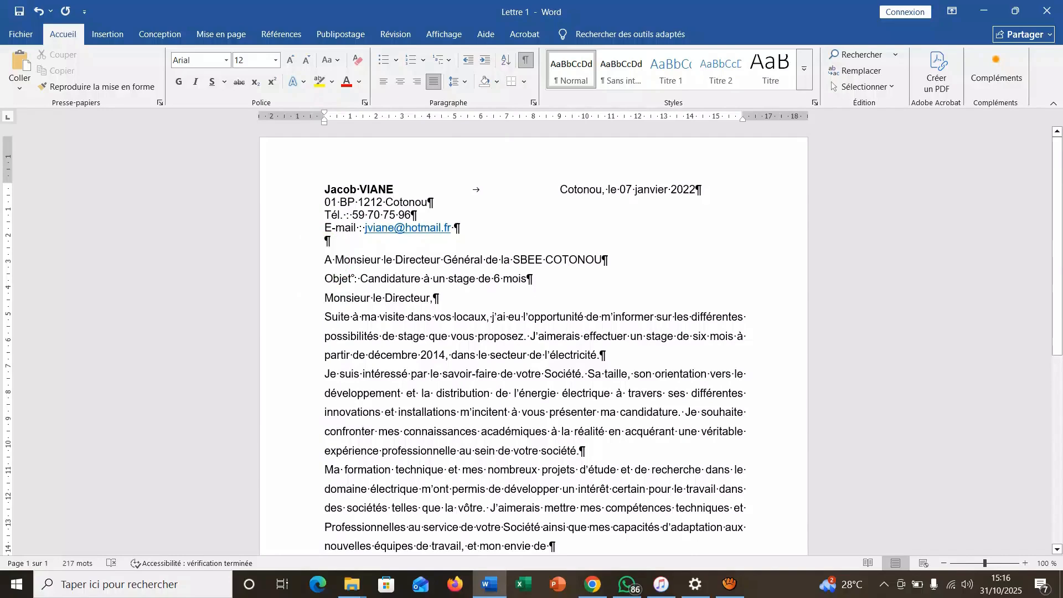
{"action": "key", "text": "Return"}
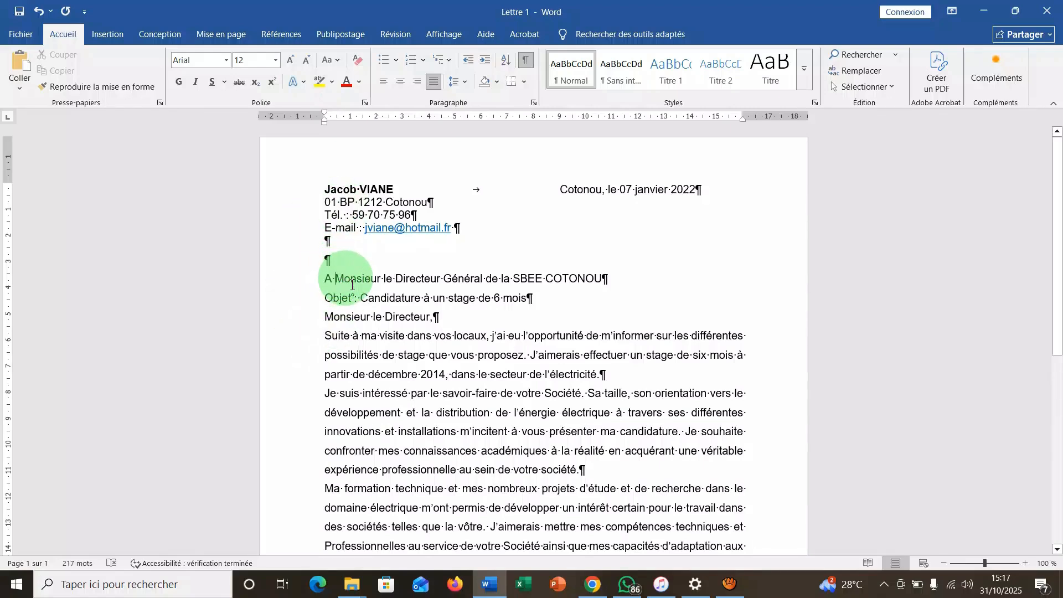
{"action": "left_click", "coordinate": [335, 283]}
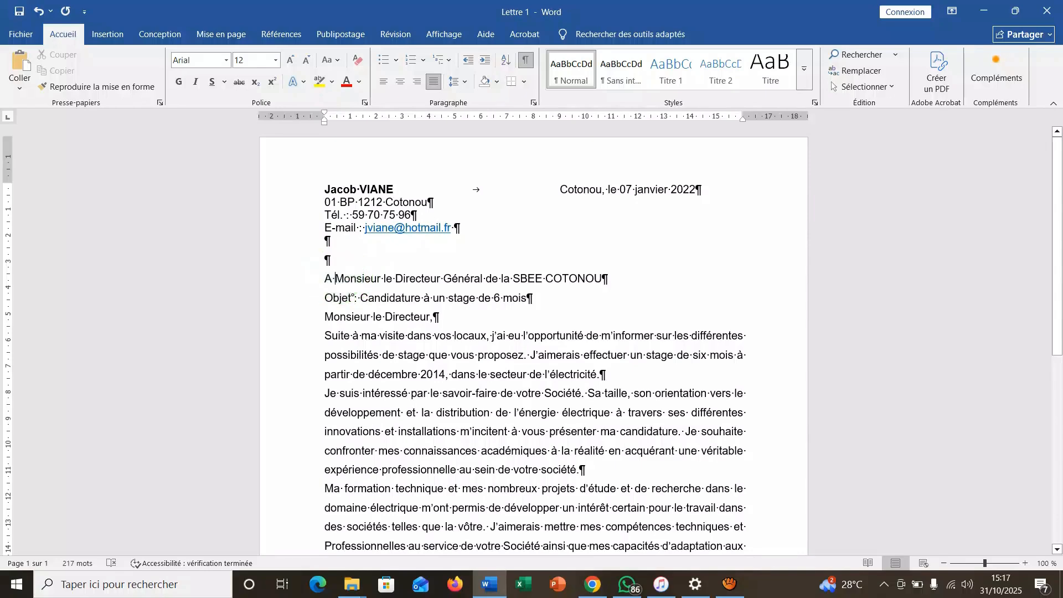
{"action": "key", "text": "Return"}
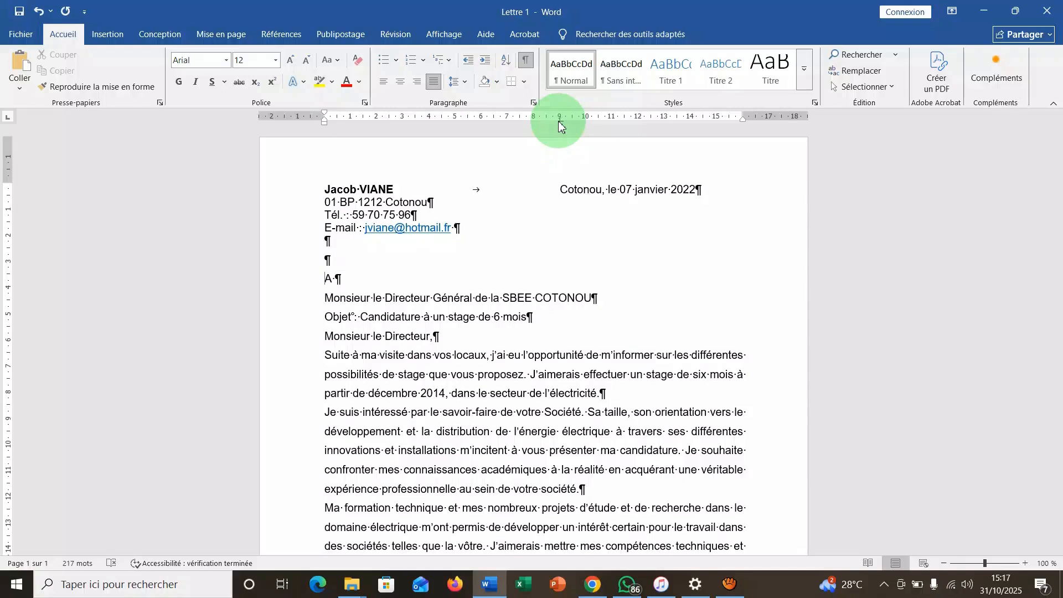
Align the recipient lines to a 9 cm tab stop, with "SBEE COTONOU" moved onto its own line.
{"action": "key", "text": "Tab"}
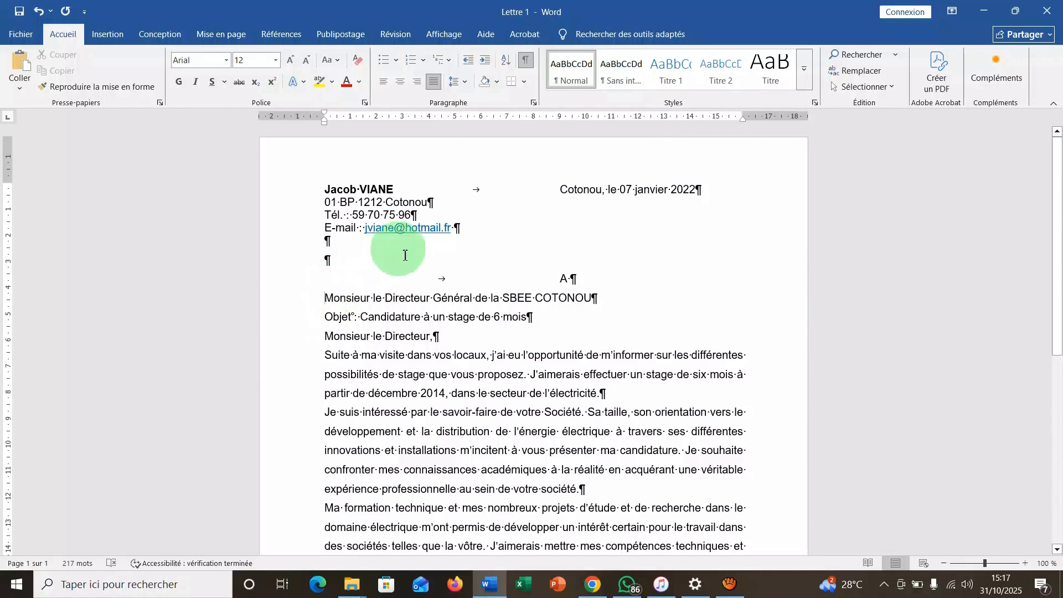
{"action": "left_click", "coordinate": [559, 120]}
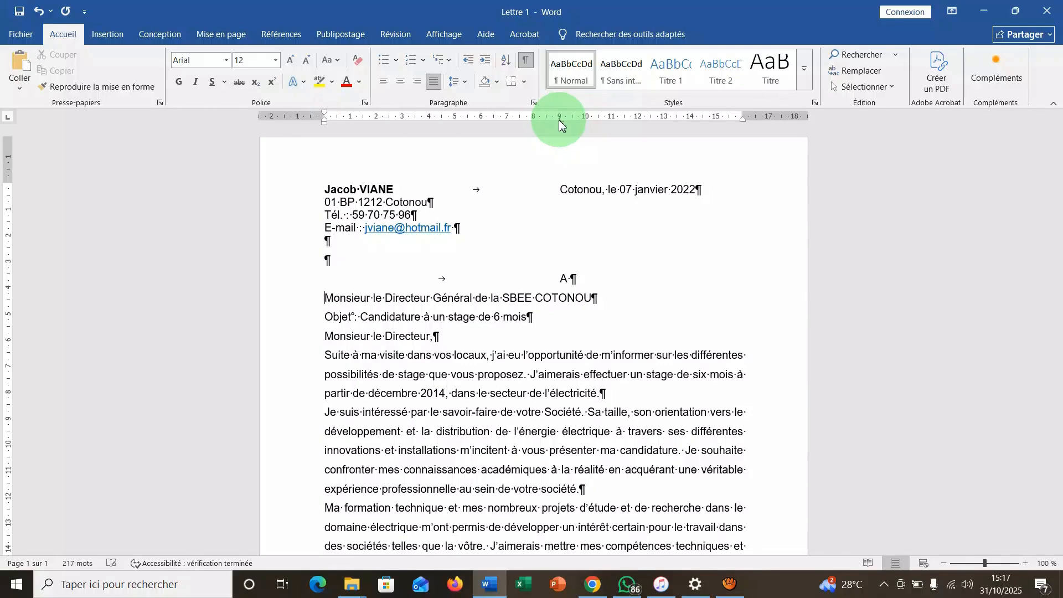
{"action": "key", "text": "Tab"}
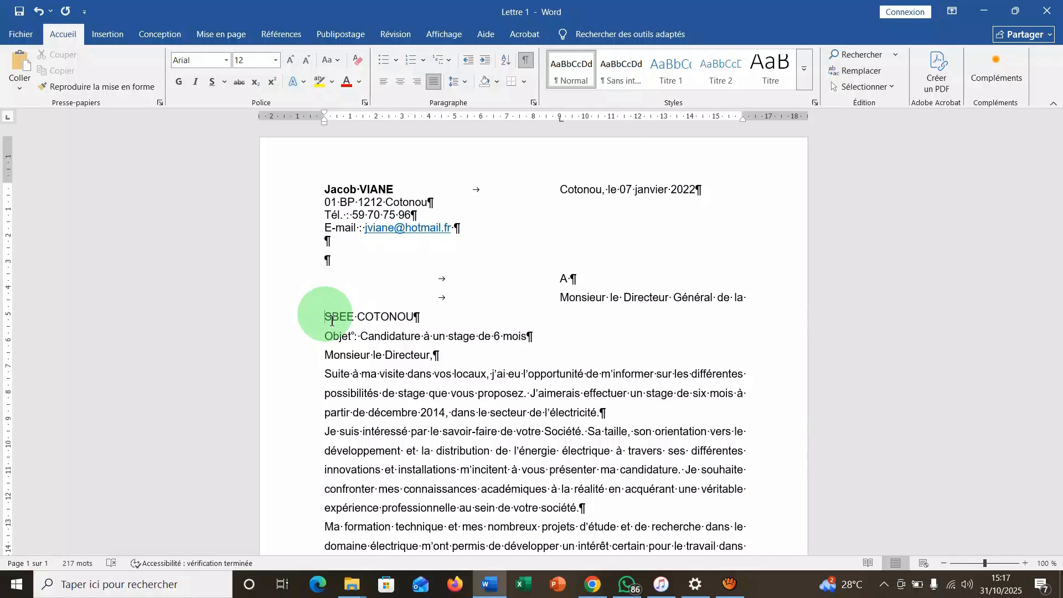
{"action": "key", "text": "Return"}
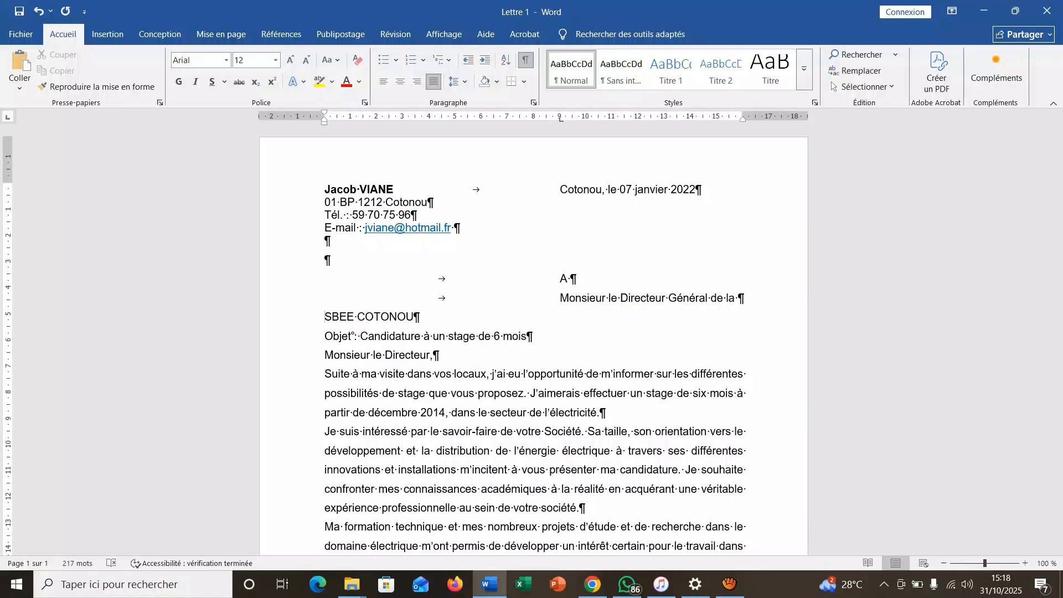
{"action": "key", "text": "Tab"}
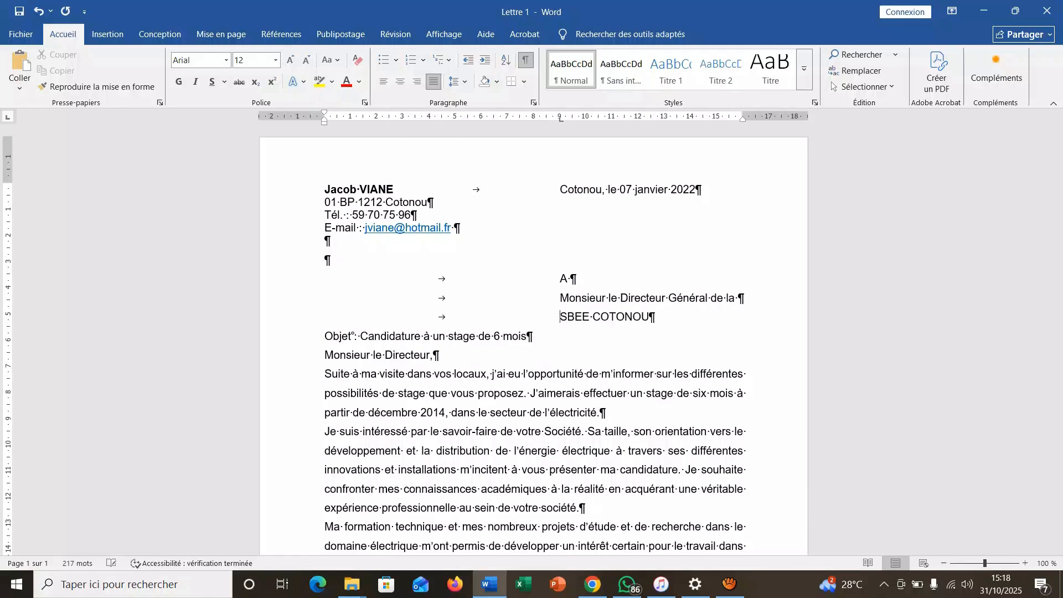
Insert a blank line above the subject line and underline the word "Objet".
{"action": "left_click", "coordinate": [325, 338]}
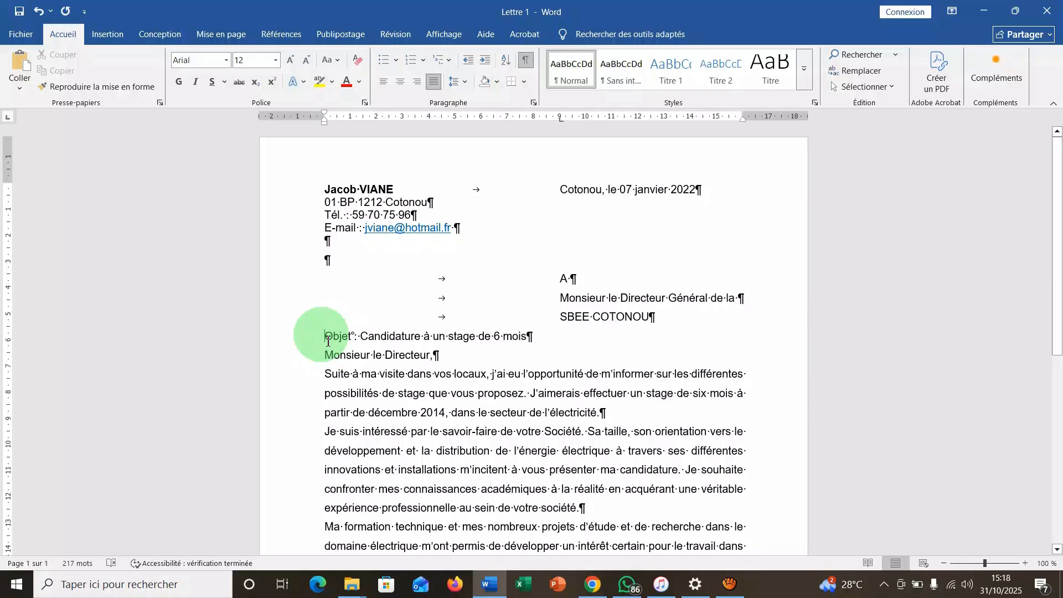
{"action": "key", "text": "Return"}
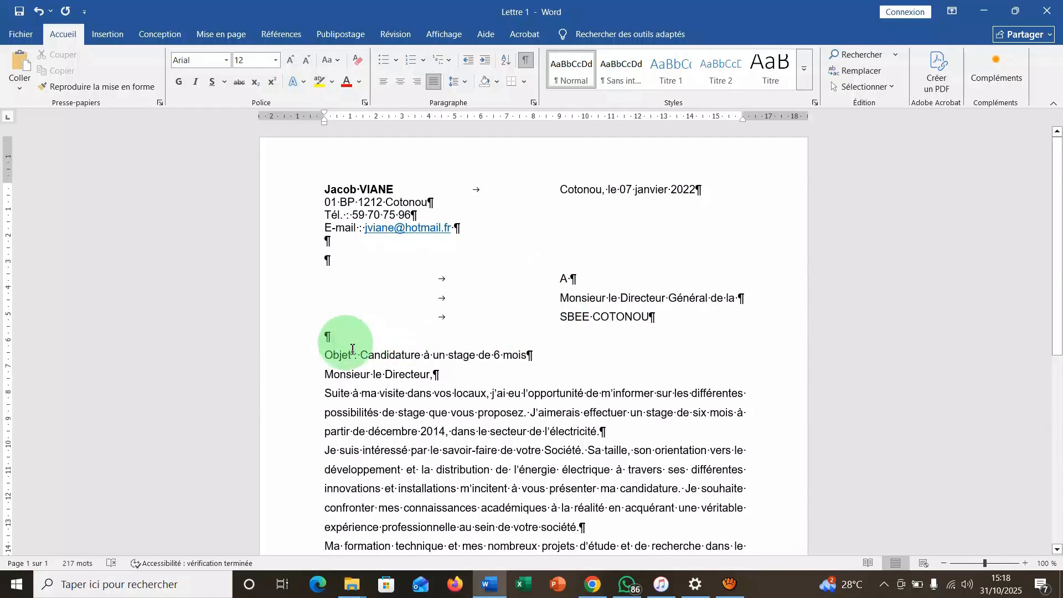
{"action": "double_click", "coordinate": [330, 362]}
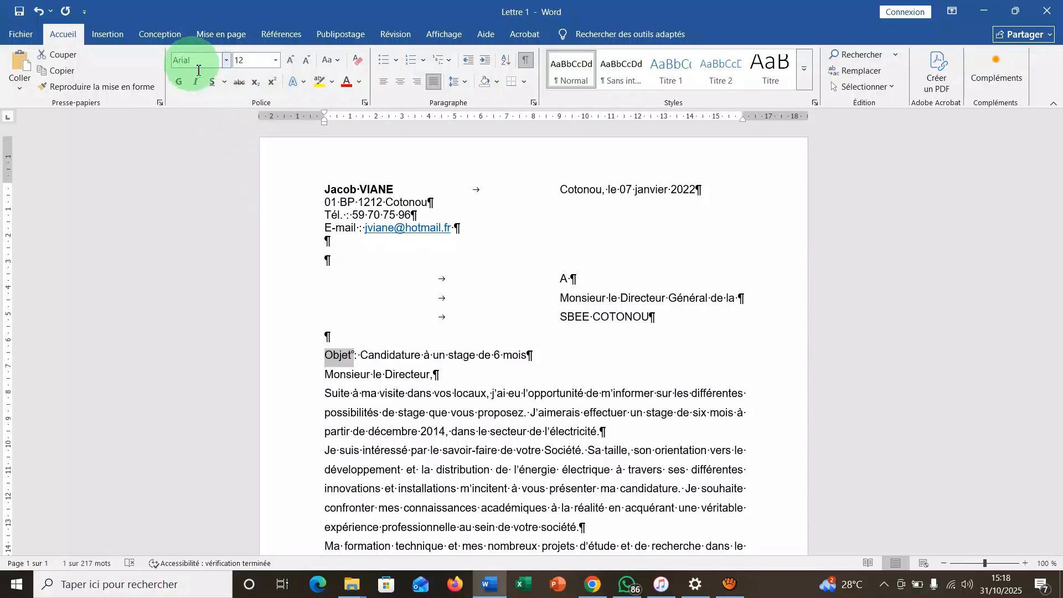
{"action": "left_click", "coordinate": [211, 83]}
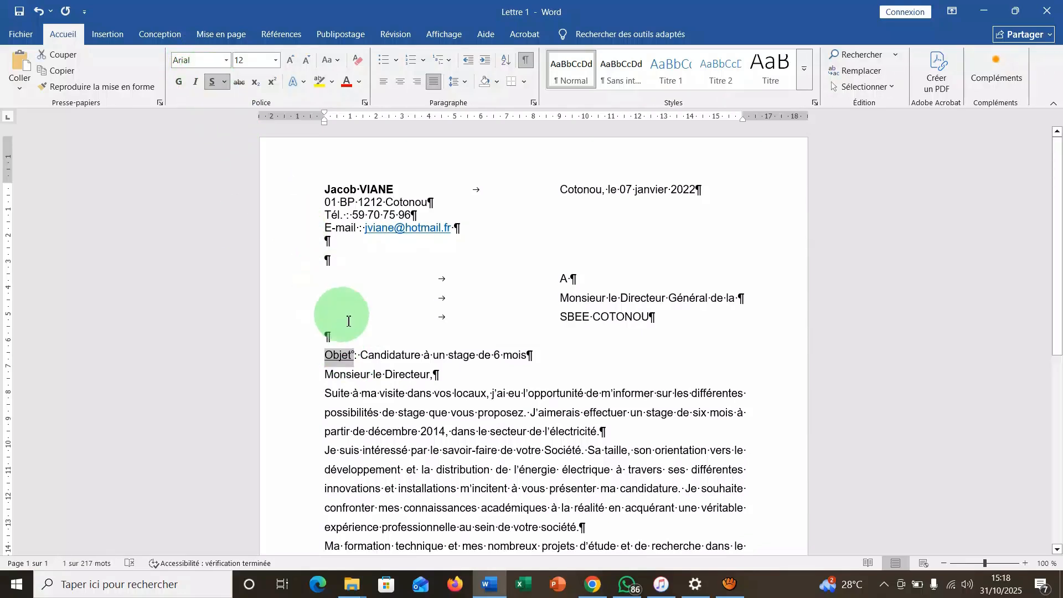
Make "Candidature à un stage de 6 mois" bold and insert a blank line above "Monsieur le Directeur,".
{"action": "left_click_drag", "start_coordinate": [367, 360], "coordinate": [528, 367]}
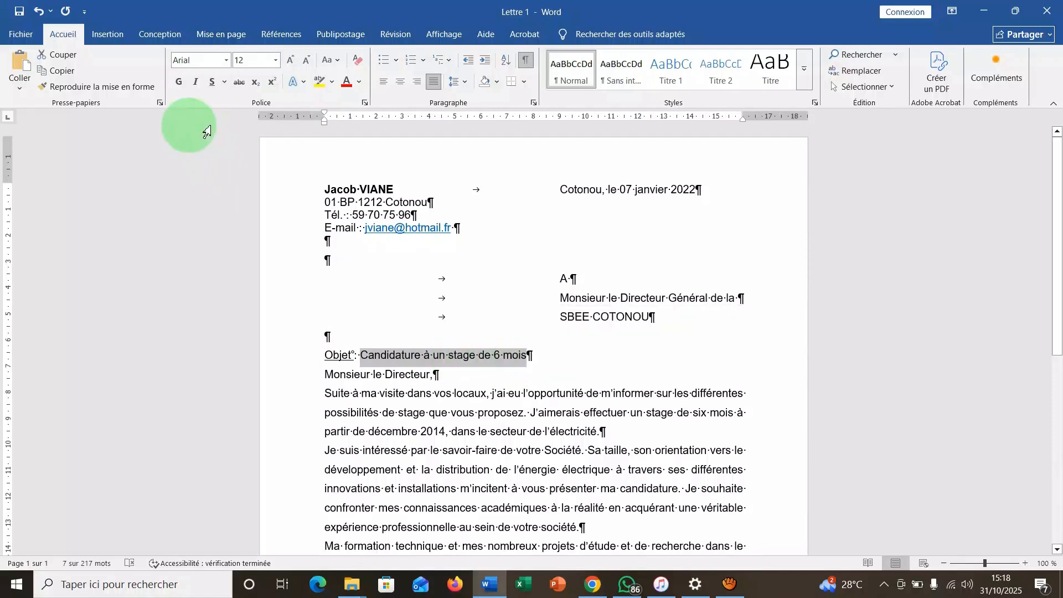
{"action": "left_click", "coordinate": [179, 90]}
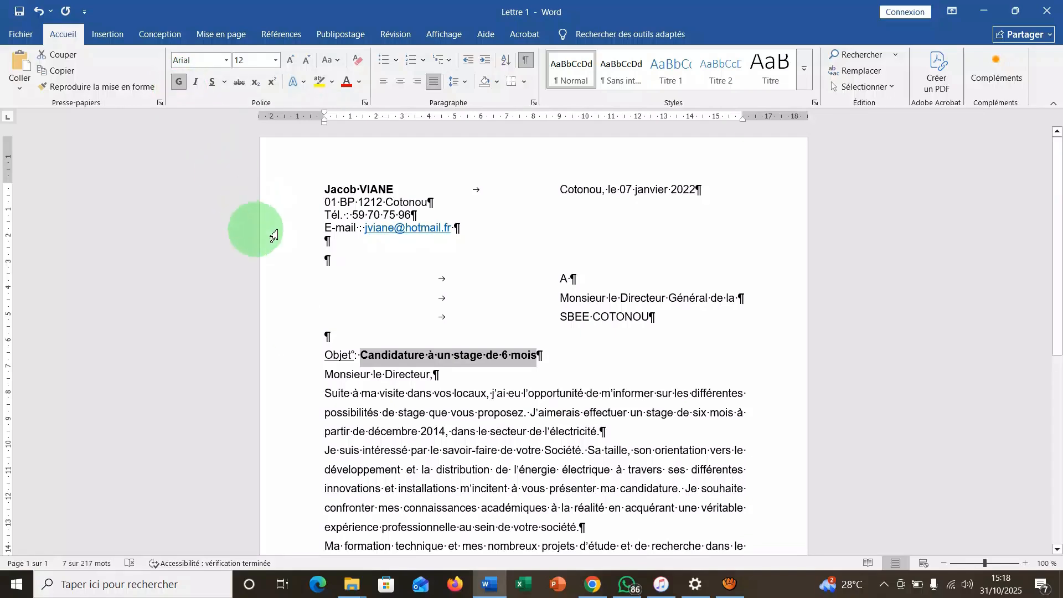
{"action": "left_click", "coordinate": [329, 382]}
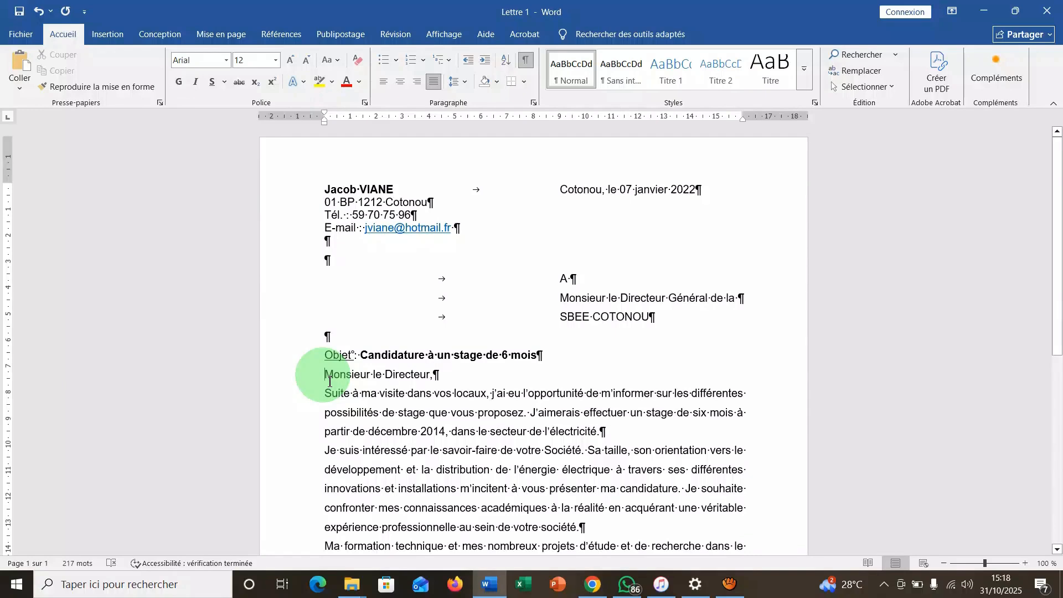
{"action": "key", "text": "Return"}
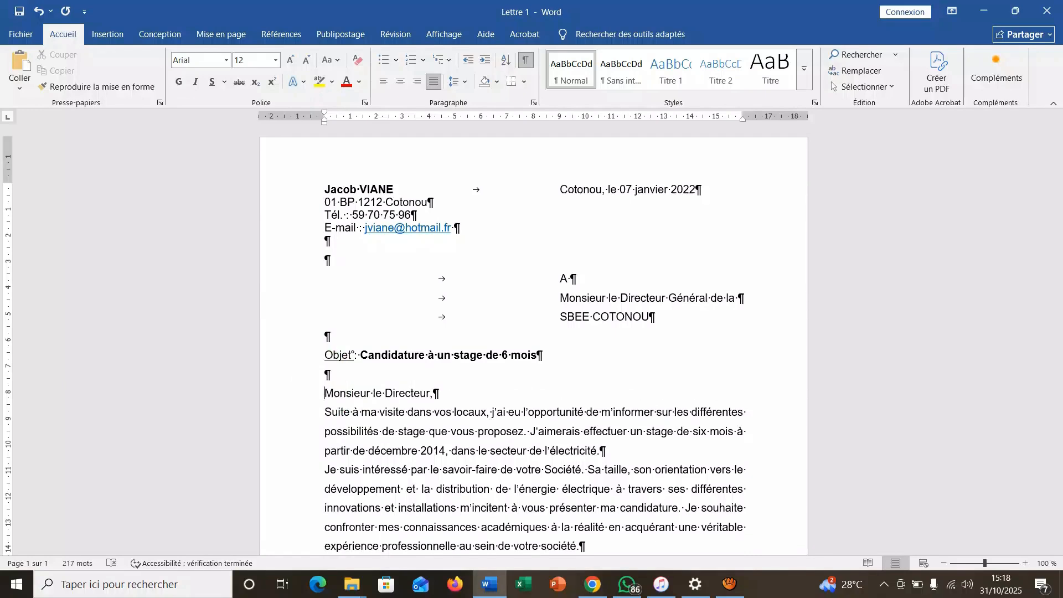
Indent the salutation "Monsieur le Directeur," and add space before the paragraph beginning "Suite à ma visite".
{"action": "key", "text": "Tab"}
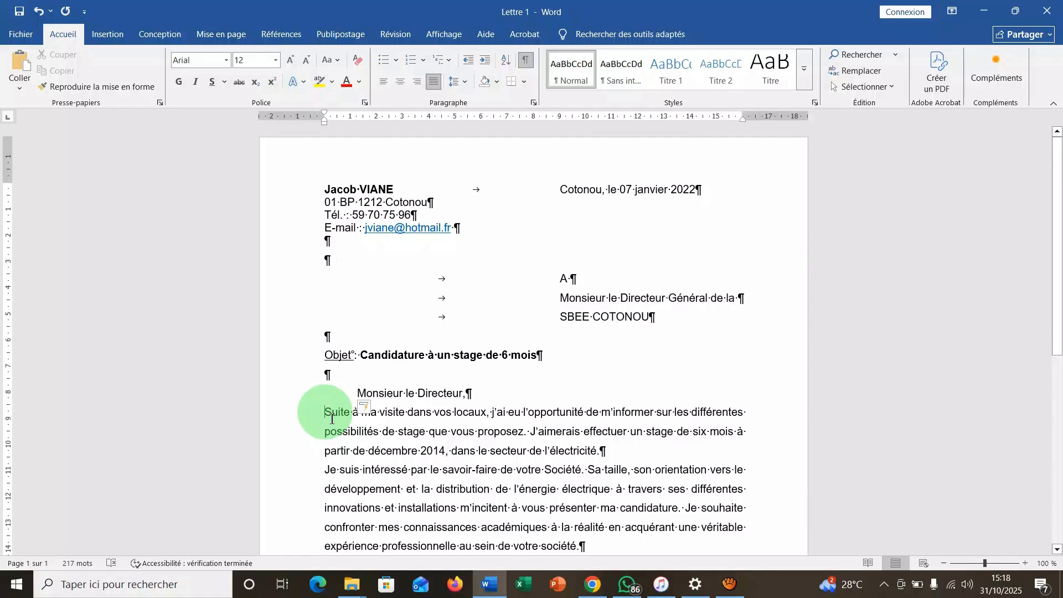
{"action": "left_click", "coordinate": [331, 419]}
{"action": "key", "text": "Tab"}
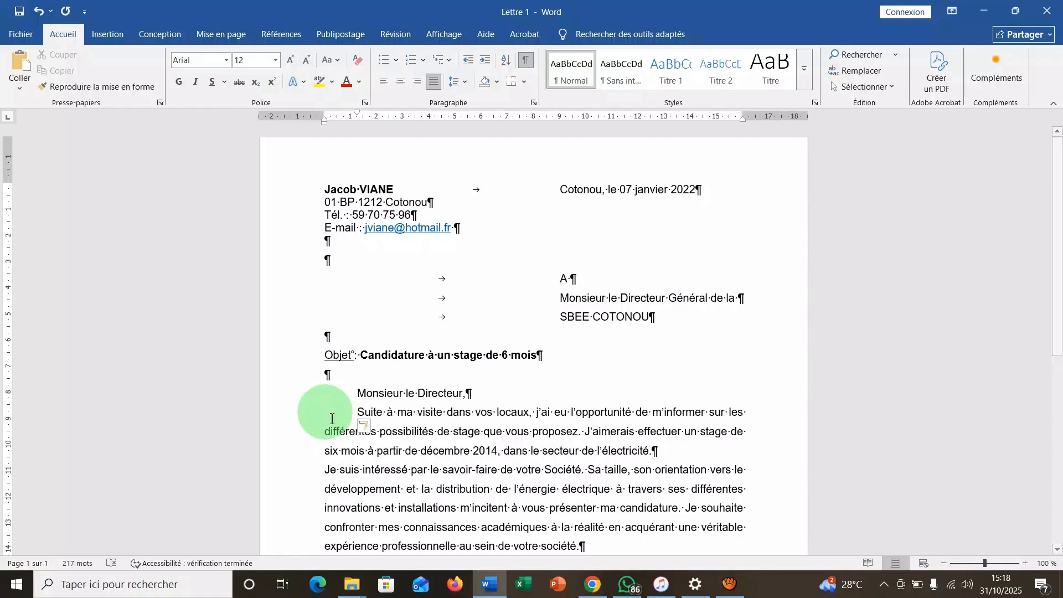
{"action": "key", "text": "BackSpace"}
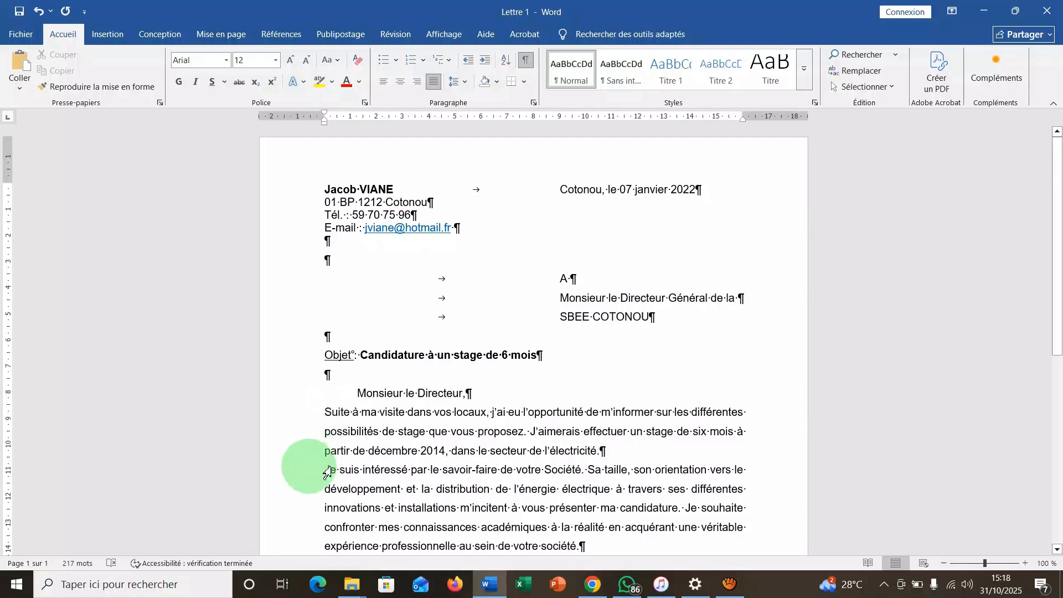
{"action": "left_click", "coordinate": [464, 83]}
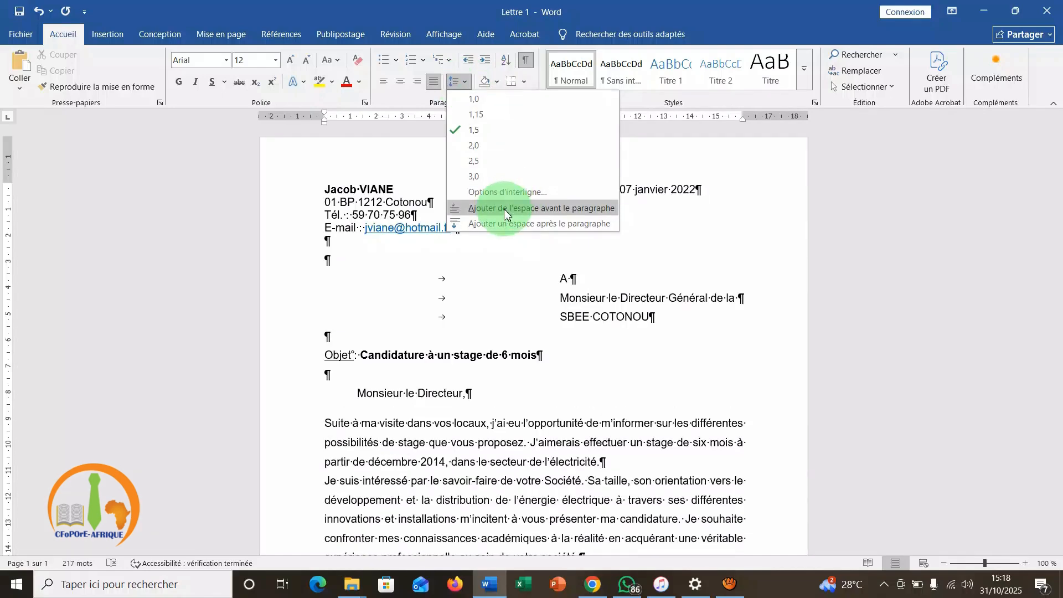
{"action": "left_click", "coordinate": [504, 208]}
Add space before the paragraphs beginning "Je suis intéressé" and "Ma formation technique".
{"action": "scroll", "coordinate": [506, 356], "scroll_direction": "down", "scroll_amount": 5}
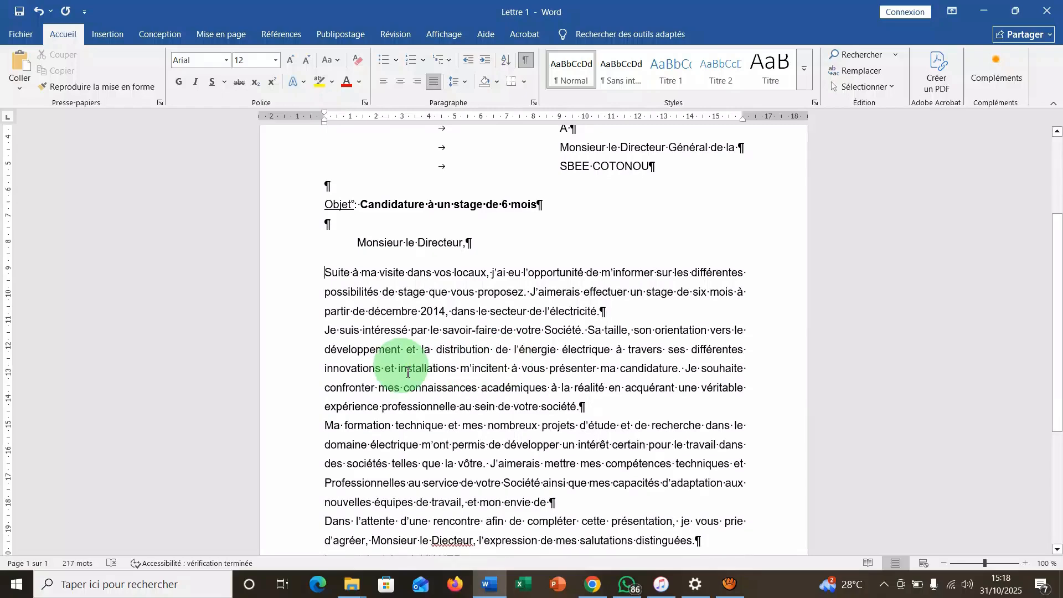
{"action": "left_click", "coordinate": [331, 332]}
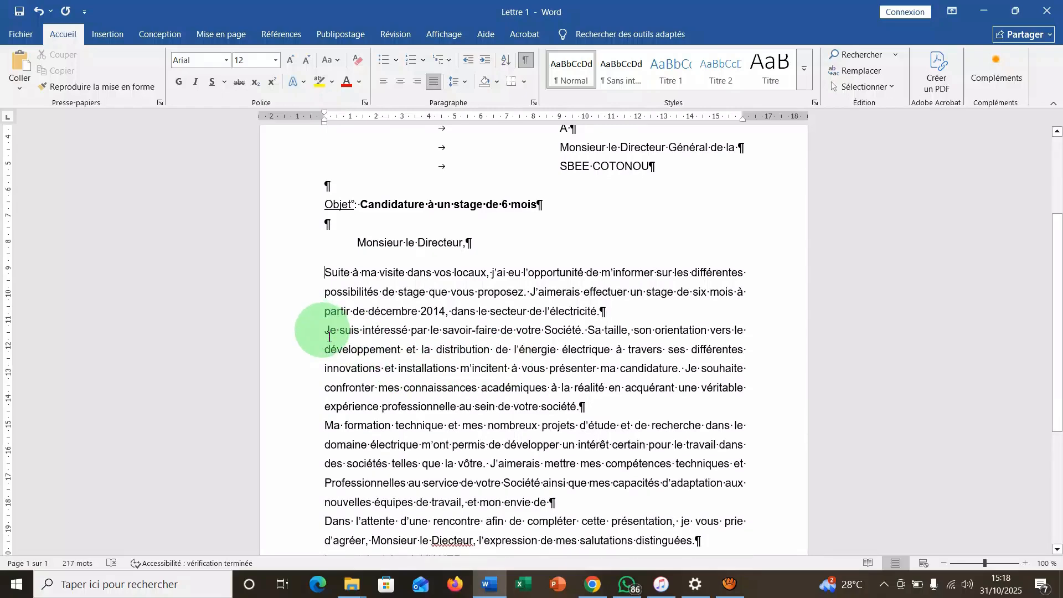
{"action": "left_click", "coordinate": [455, 81]}
{"action": "left_click", "coordinate": [470, 208]}
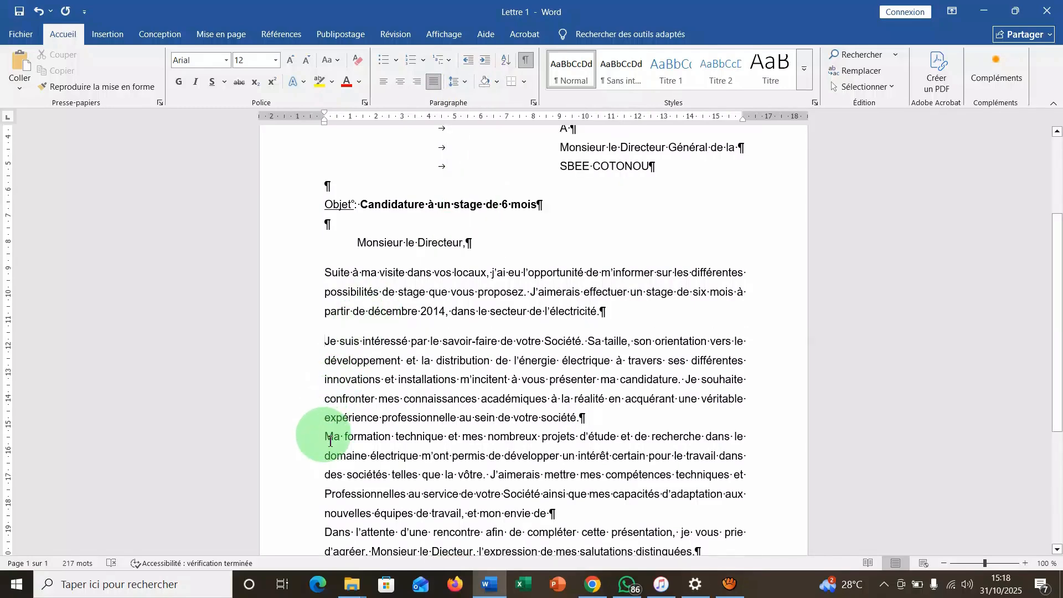
{"action": "left_click", "coordinate": [456, 81]}
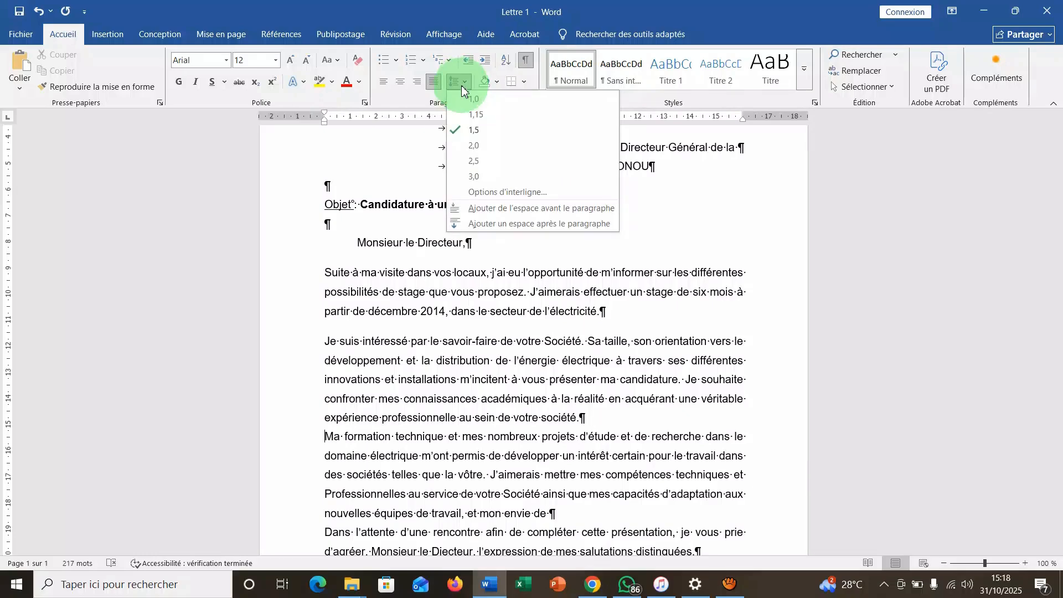
{"action": "left_click", "coordinate": [477, 207]}
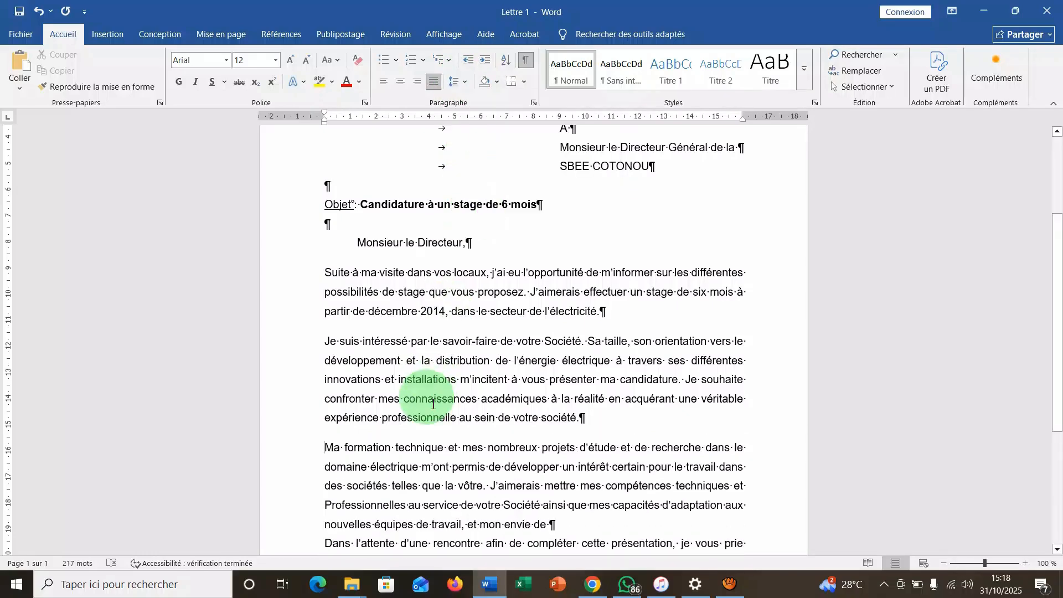
Add space before the closing paragraph "Dans l'attente d'une rencontre" and correct "Diecteur" to "Directeur" in it.
{"action": "scroll", "coordinate": [433, 403], "scroll_direction": "down", "scroll_amount": 2}
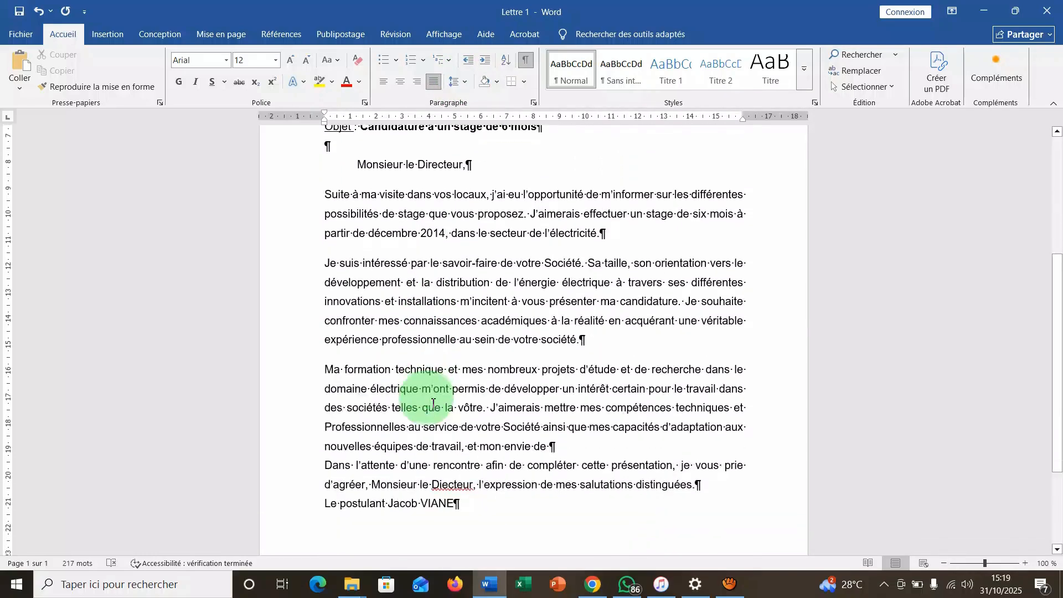
{"action": "left_click", "coordinate": [330, 471]}
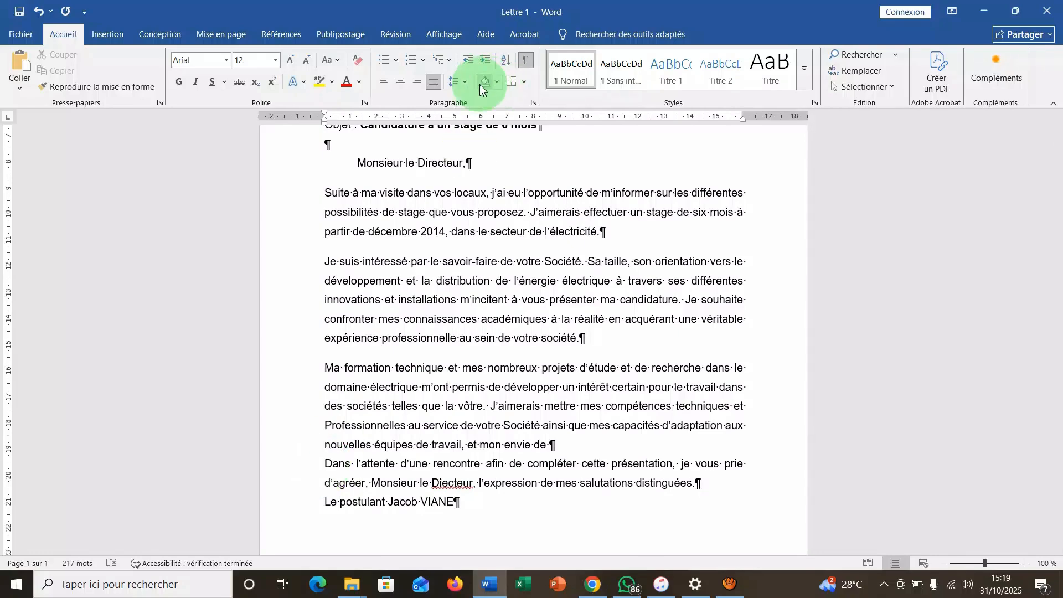
{"action": "left_click", "coordinate": [463, 82]}
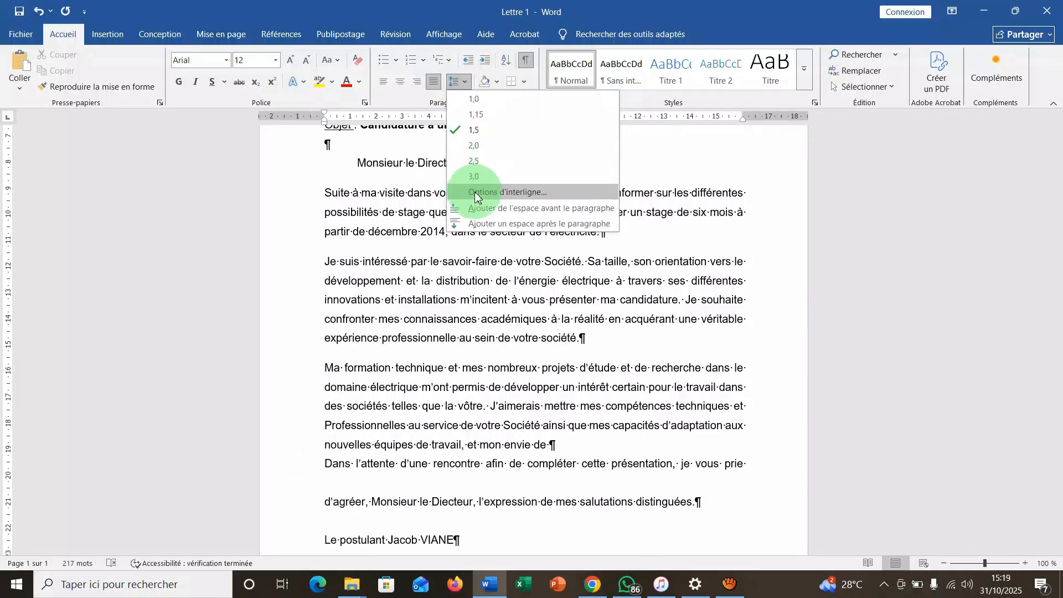
{"action": "left_click", "coordinate": [474, 213]}
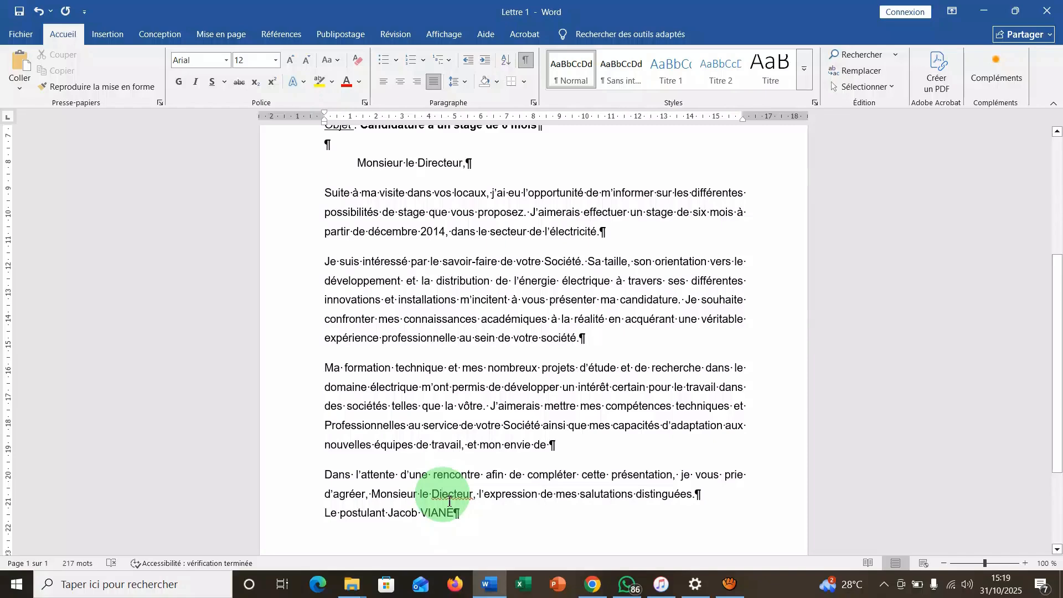
{"action": "type", "text": "r"}
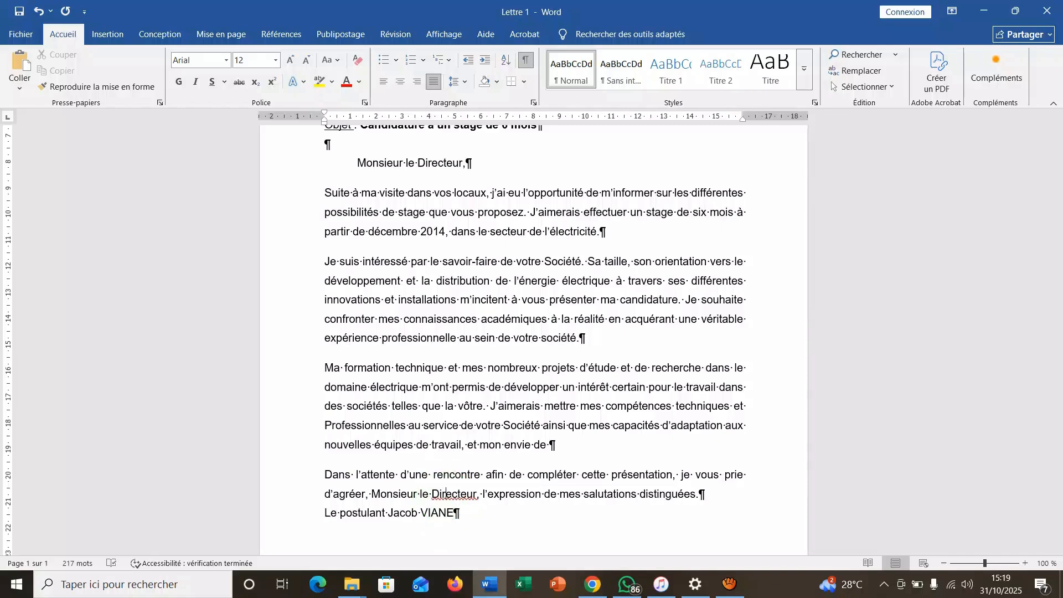
Insert a blank line above "Le postulant" and move the applicant's name onto its own line, three blank lines below it.
{"action": "scroll", "coordinate": [373, 497], "scroll_direction": "down", "scroll_amount": 5}
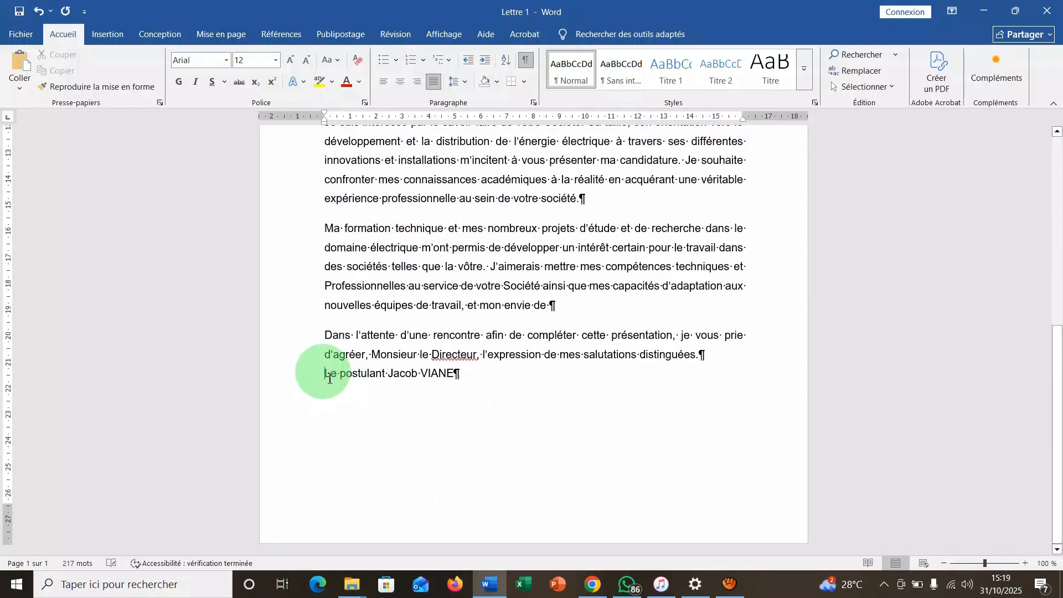
{"action": "left_click", "coordinate": [327, 375]}
{"action": "key", "text": "Return"}
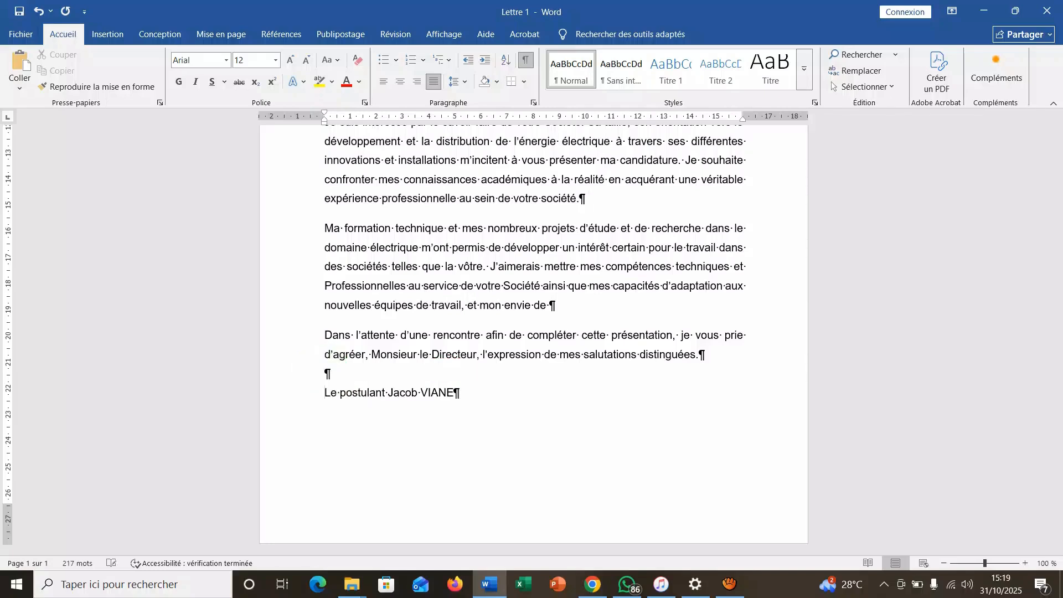
{"action": "left_click", "coordinate": [397, 399]}
{"action": "key", "text": "Return"}
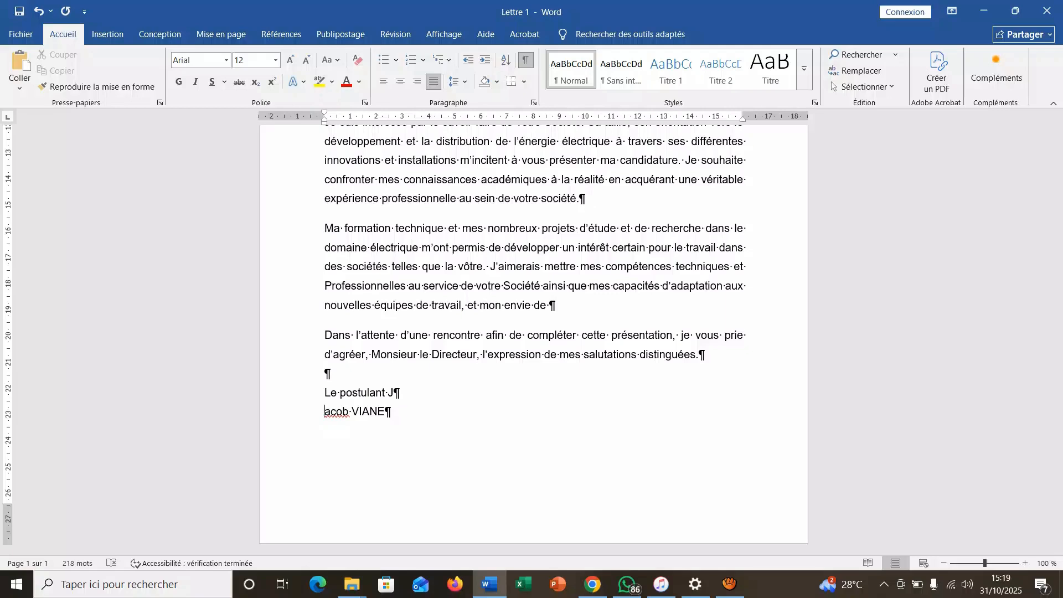
{"action": "key", "text": "BackSpace"}
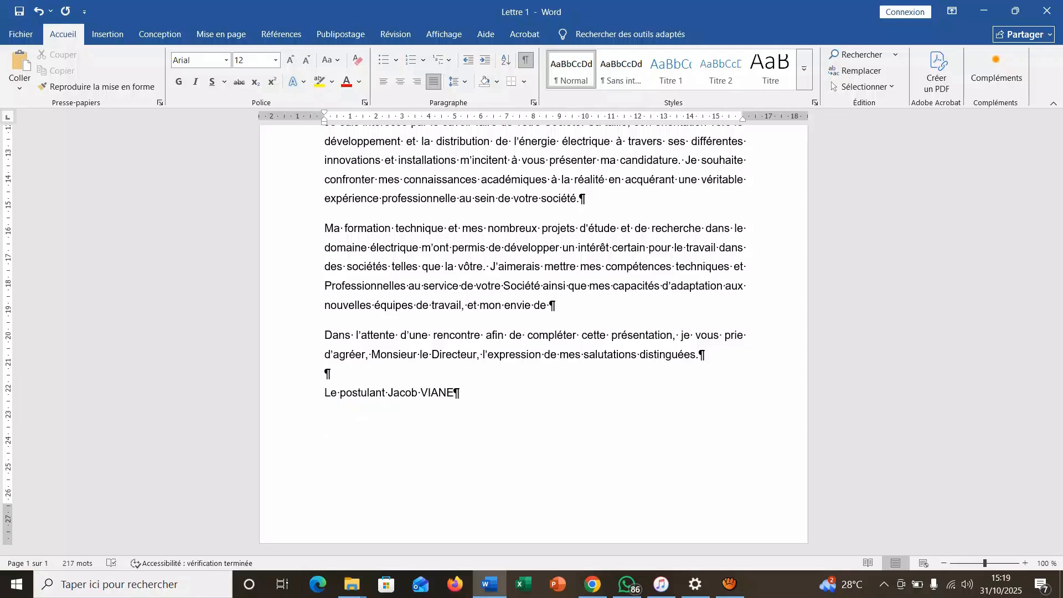
{"action": "key", "text": "Return"}
{"action": "key", "text": "Return"}
{"action": "key", "text": "Return"}
{"action": "key", "text": "Return"}
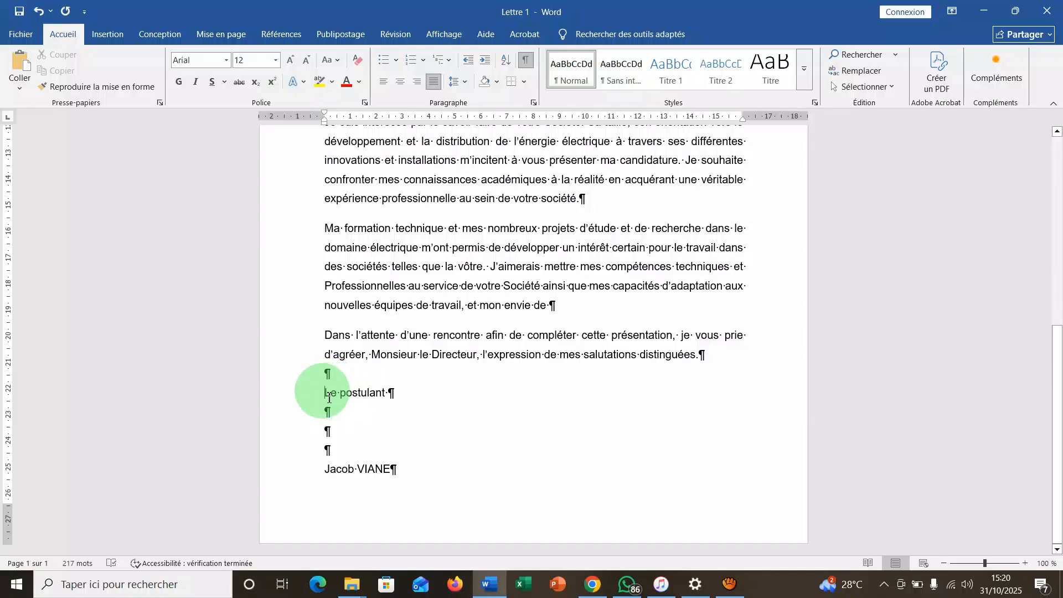
Right-align the signature block from "Le postulant" down to the applicant's name.
{"action": "left_click_drag", "start_coordinate": [325, 393], "coordinate": [414, 479]}
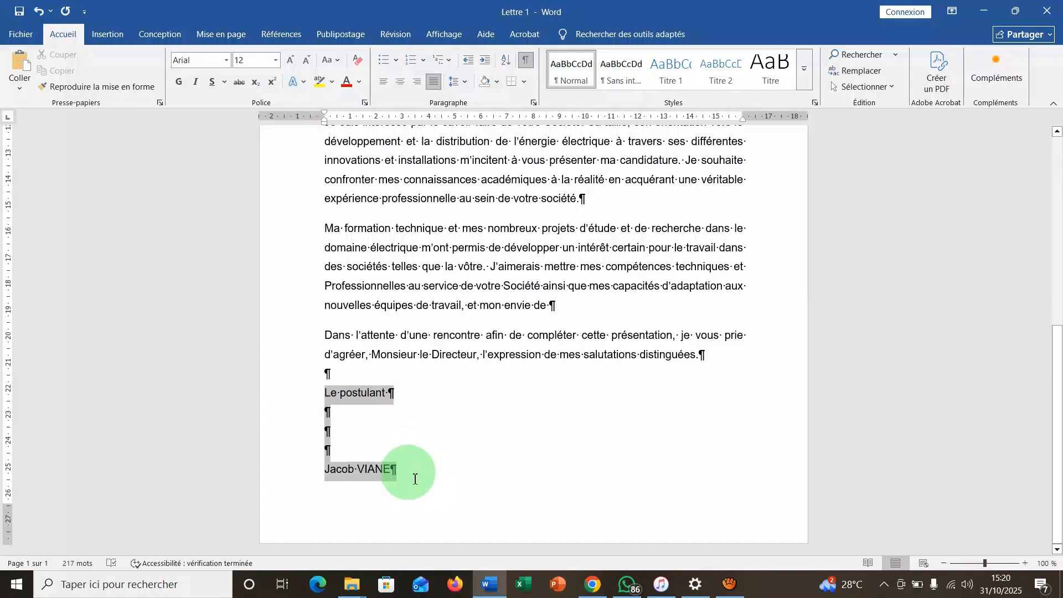
{"action": "left_click", "coordinate": [414, 88]}
{"action": "left_click", "coordinate": [684, 437]}
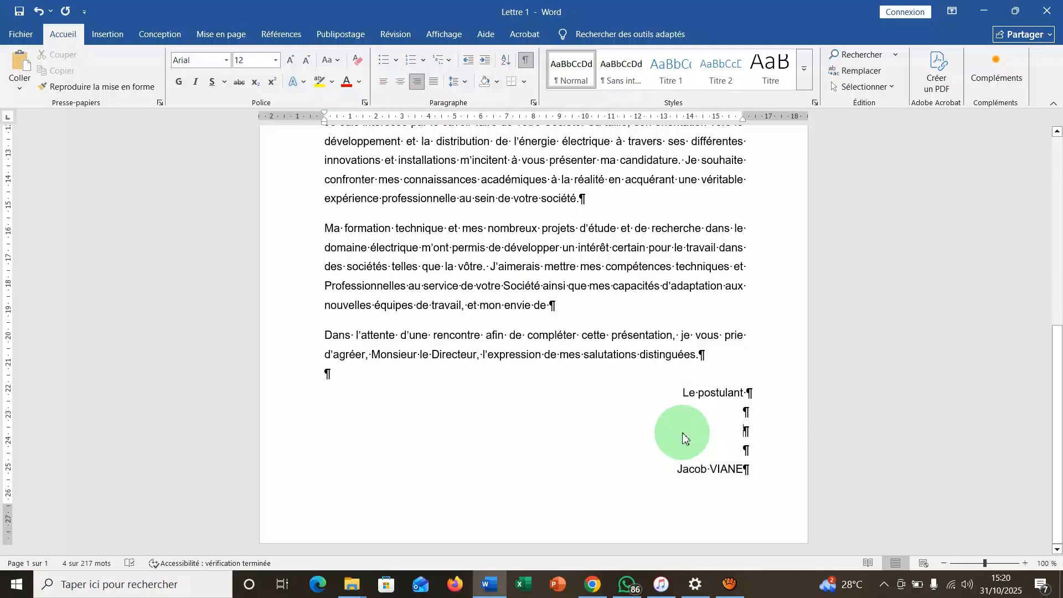
Make the applicant's name in the signature bold and underlined.
{"action": "left_click_drag", "start_coordinate": [677, 469], "coordinate": [742, 470]}
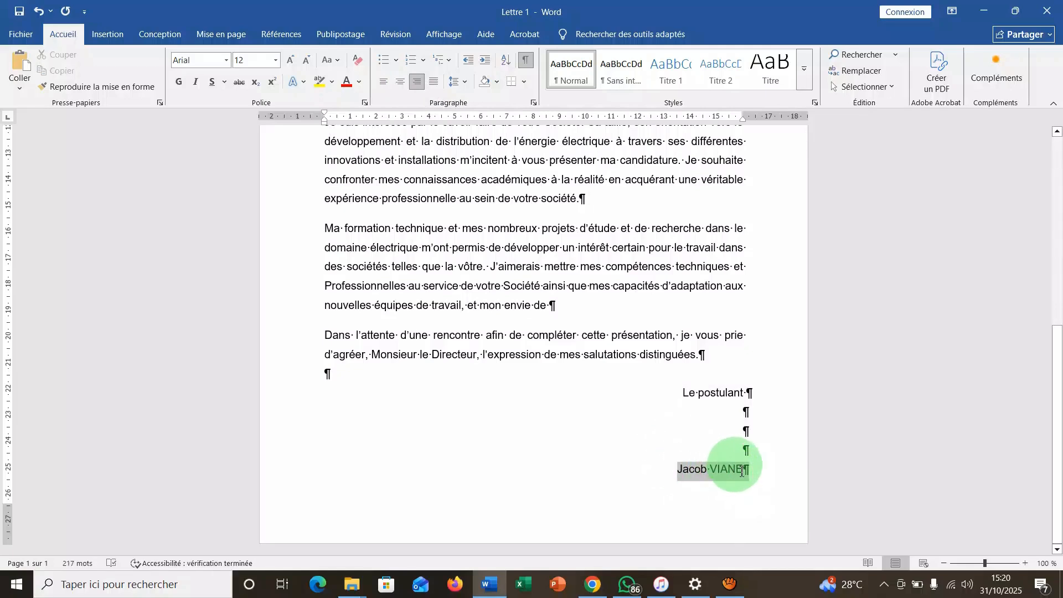
{"action": "left_click", "coordinate": [179, 84]}
{"action": "left_click", "coordinate": [212, 84]}
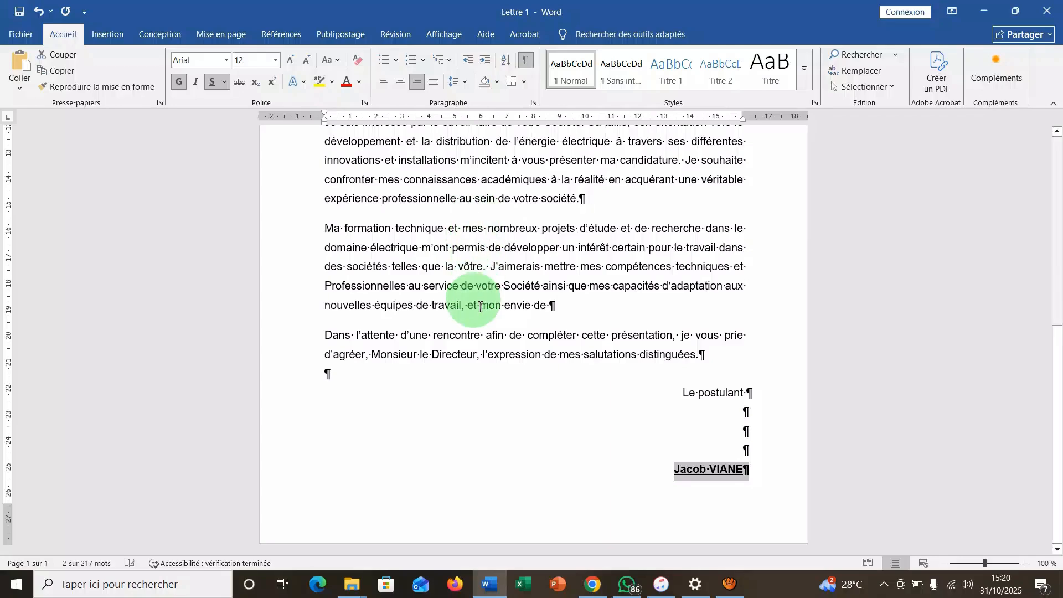
Hide the paragraph marks and other formatting symbols in the letter.
{"action": "scroll", "coordinate": [480, 307], "scroll_direction": "up", "scroll_amount": 3}
{"action": "scroll", "coordinate": [480, 307], "scroll_direction": "up", "scroll_amount": 5}
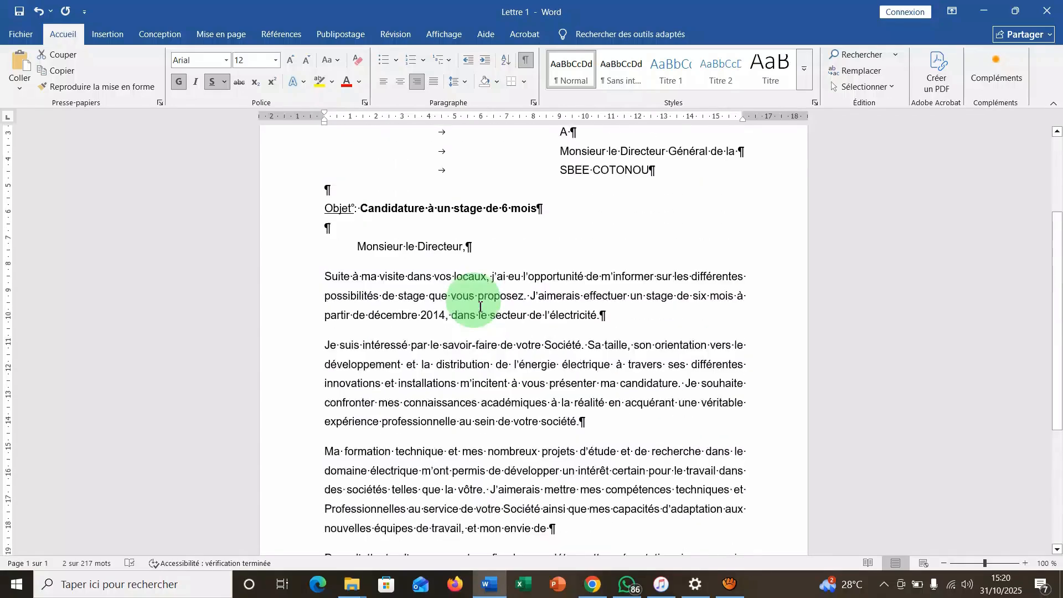
{"action": "scroll", "coordinate": [480, 308], "scroll_direction": "down", "scroll_amount": 3}
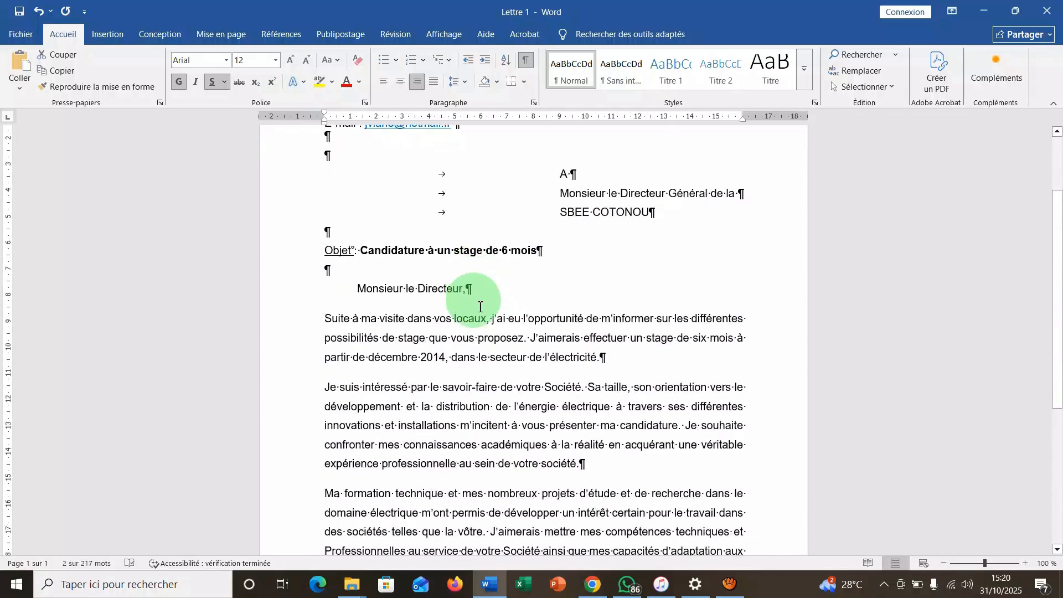
{"action": "scroll", "coordinate": [480, 307], "scroll_direction": "up", "scroll_amount": 2}
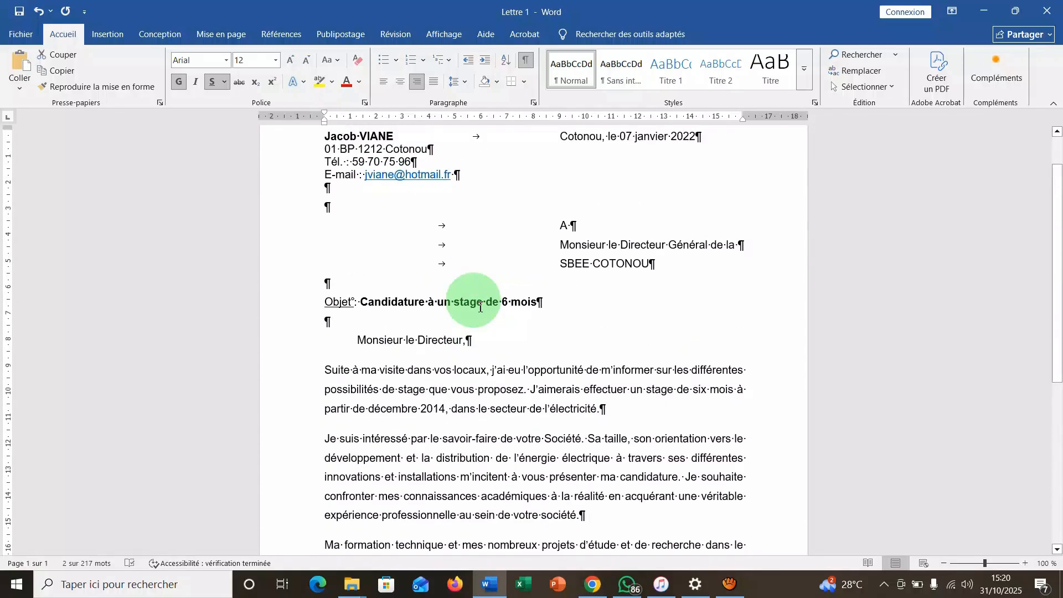
{"action": "scroll", "coordinate": [480, 308], "scroll_direction": "down", "scroll_amount": 2}
{"action": "scroll", "coordinate": [480, 307], "scroll_direction": "up", "scroll_amount": 3}
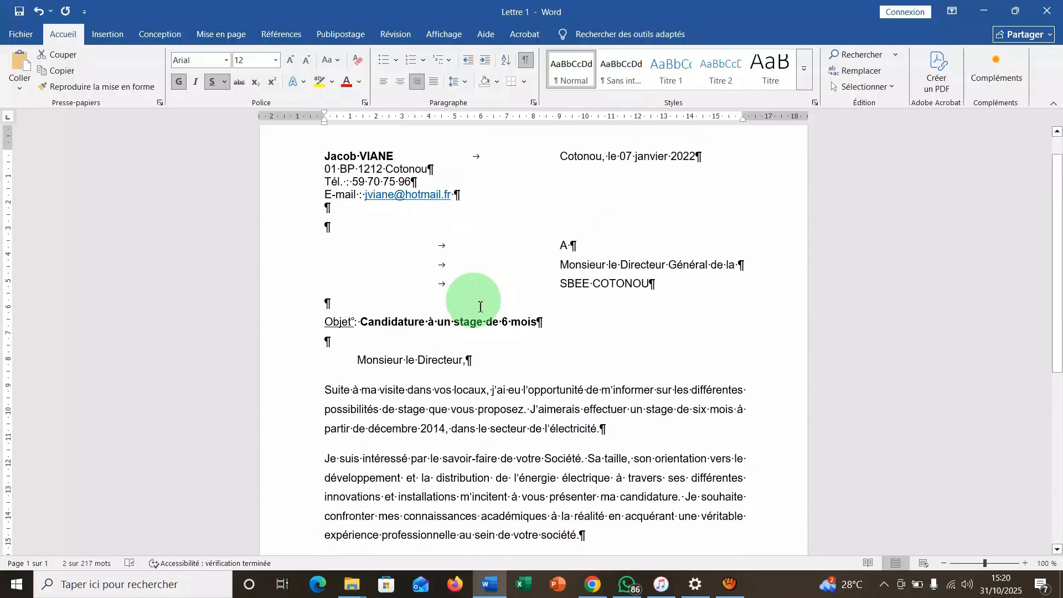
{"action": "scroll", "coordinate": [480, 307], "scroll_direction": "down", "scroll_amount": 2}
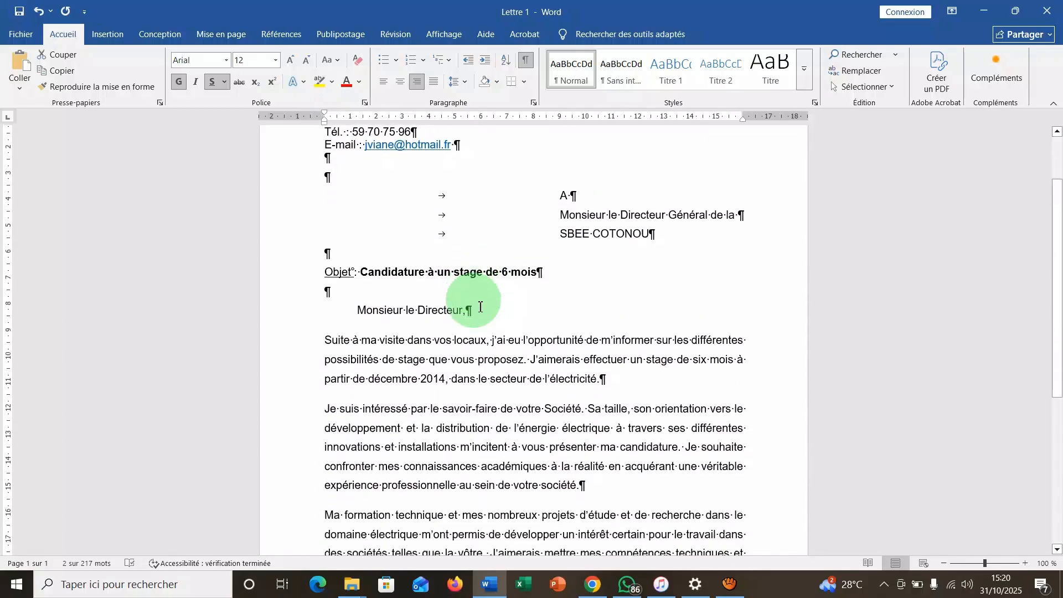
{"action": "scroll", "coordinate": [480, 307], "scroll_direction": "up", "scroll_amount": 2}
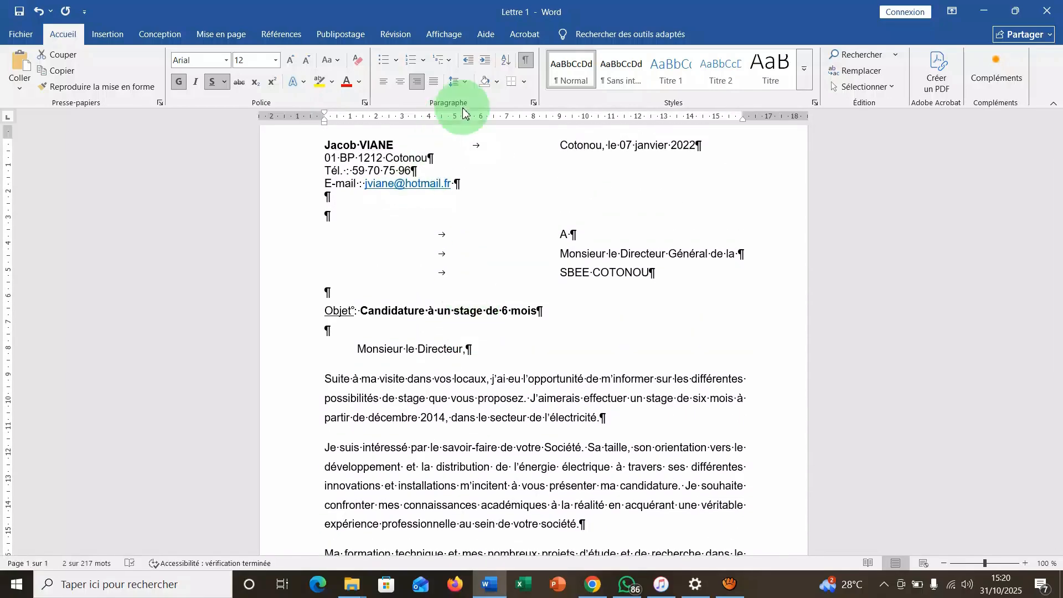
{"action": "left_click", "coordinate": [525, 66]}
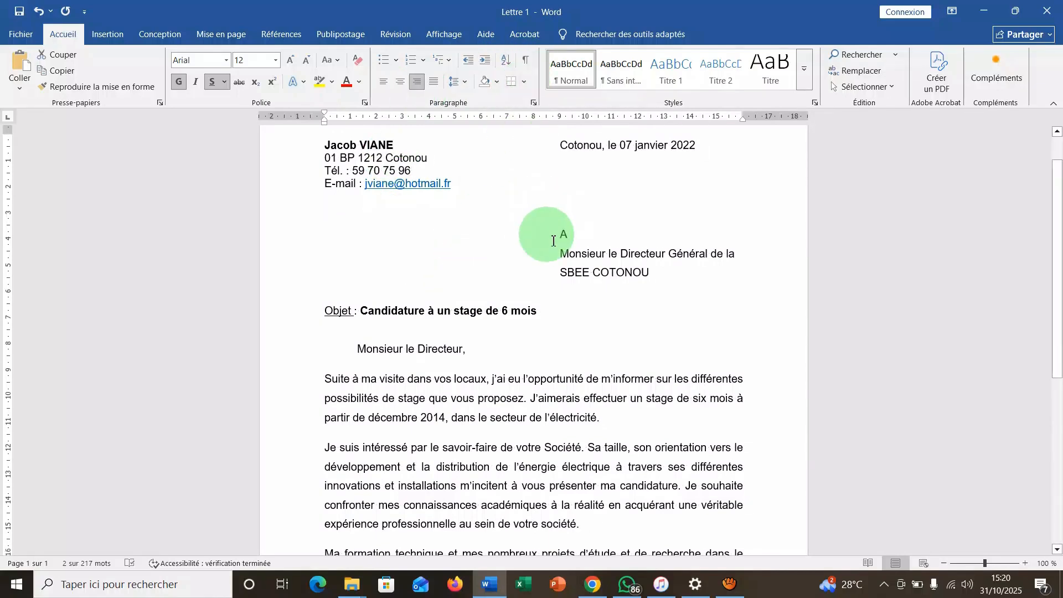
Review the layout of the finished letter, from the body and signature to the sender and recipient blocks.
{"action": "scroll", "coordinate": [554, 238], "scroll_direction": "down", "scroll_amount": 3}
{"action": "scroll", "coordinate": [553, 242], "scroll_direction": "down", "scroll_amount": 3}
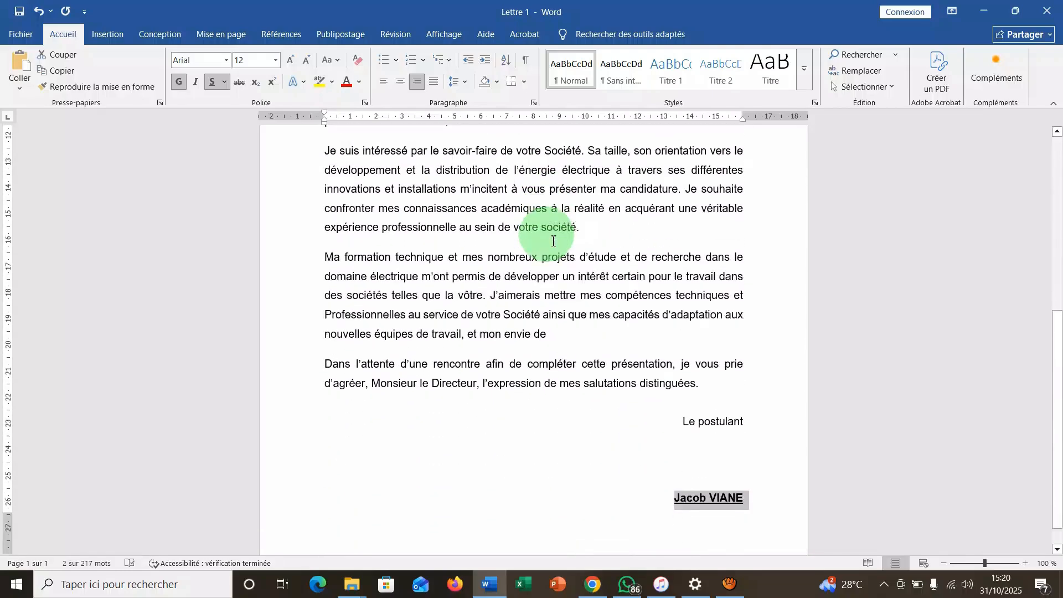
{"action": "scroll", "coordinate": [553, 241], "scroll_direction": "up", "scroll_amount": 1}
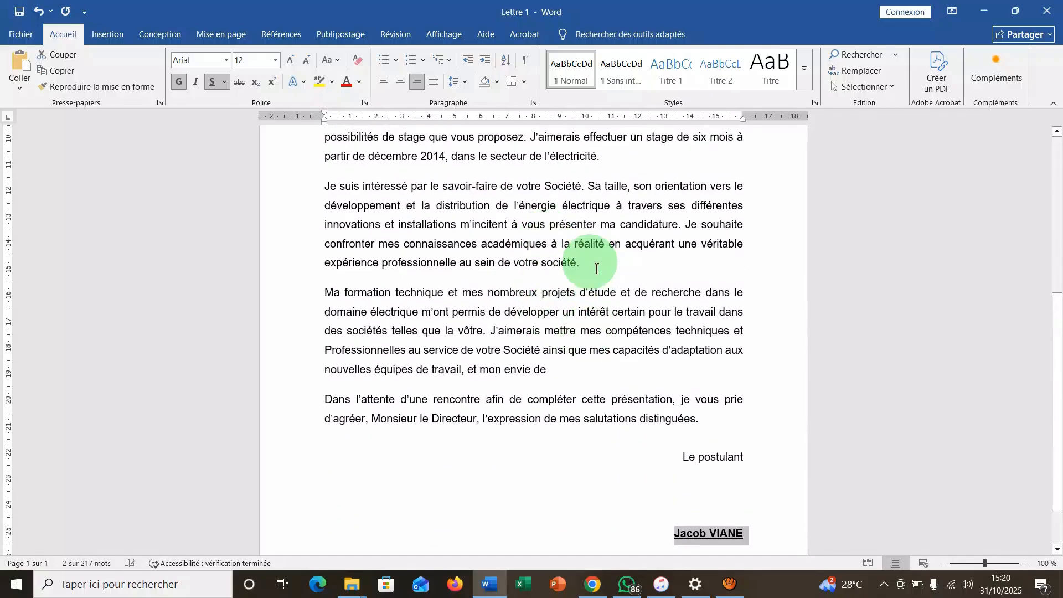
{"action": "left_click", "coordinate": [590, 249]}
{"action": "scroll", "coordinate": [596, 326], "scroll_direction": "down", "scroll_amount": 2}
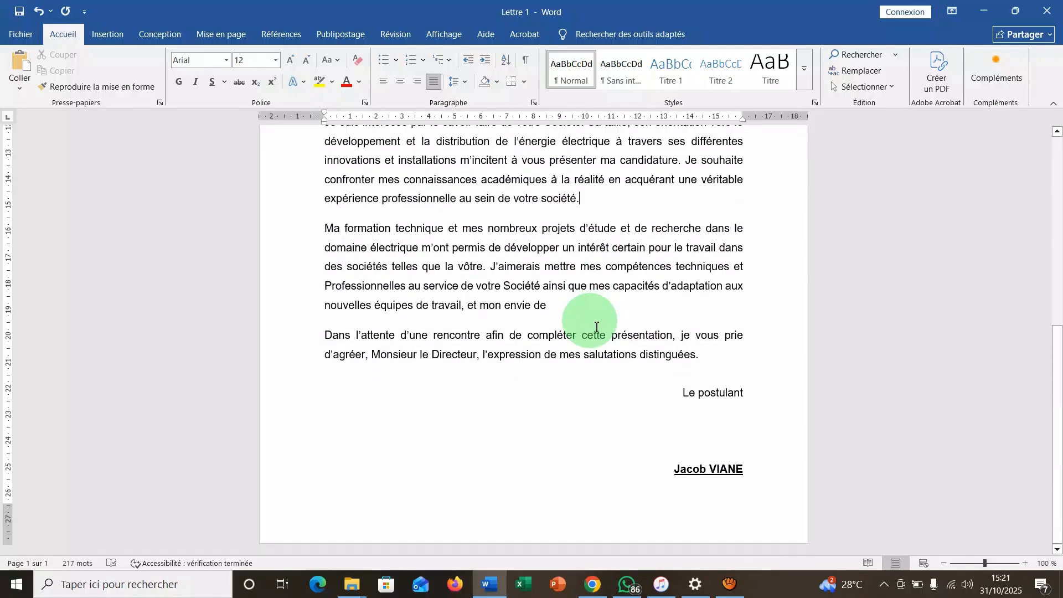
{"action": "scroll", "coordinate": [596, 326], "scroll_direction": "up", "scroll_amount": 2}
{"action": "scroll", "coordinate": [596, 327], "scroll_direction": "down", "scroll_amount": 2}
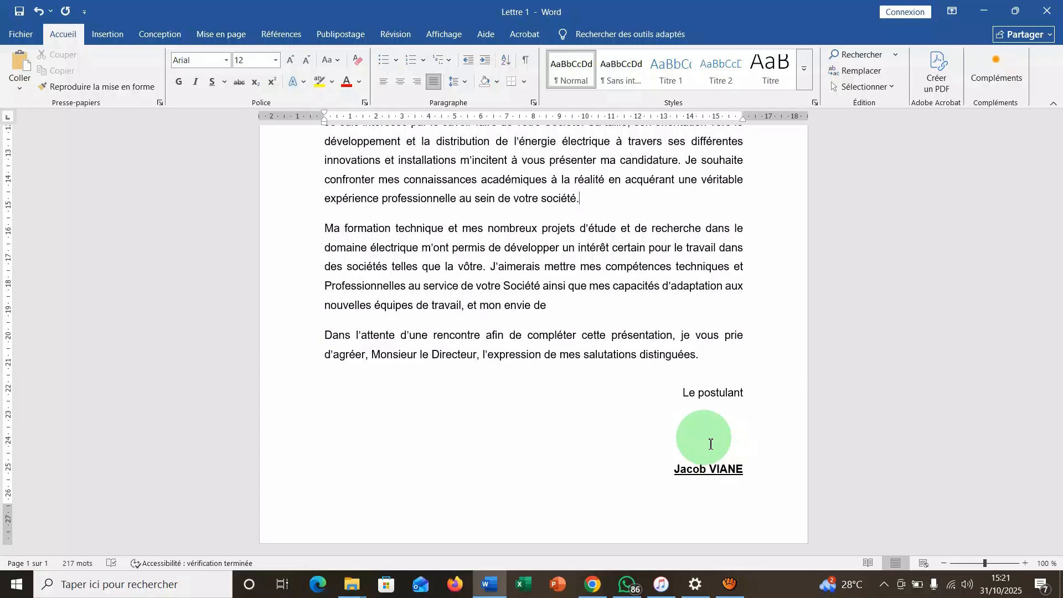
{"action": "scroll", "coordinate": [710, 444], "scroll_direction": "up", "scroll_amount": 3}
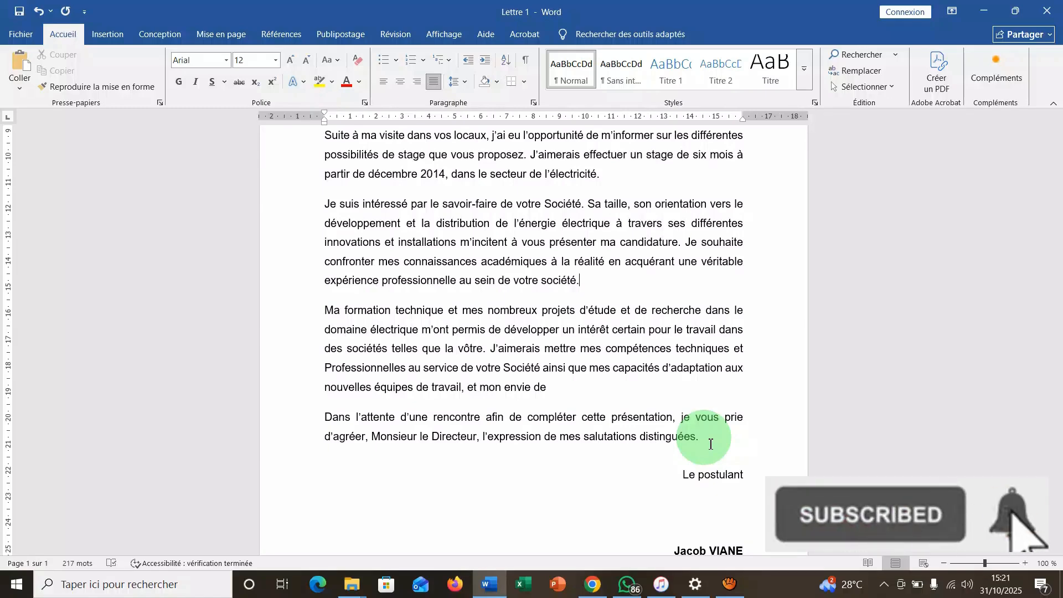
{"action": "scroll", "coordinate": [710, 444], "scroll_direction": "down", "scroll_amount": 1}
{"action": "scroll", "coordinate": [710, 444], "scroll_direction": "up", "scroll_amount": 6}
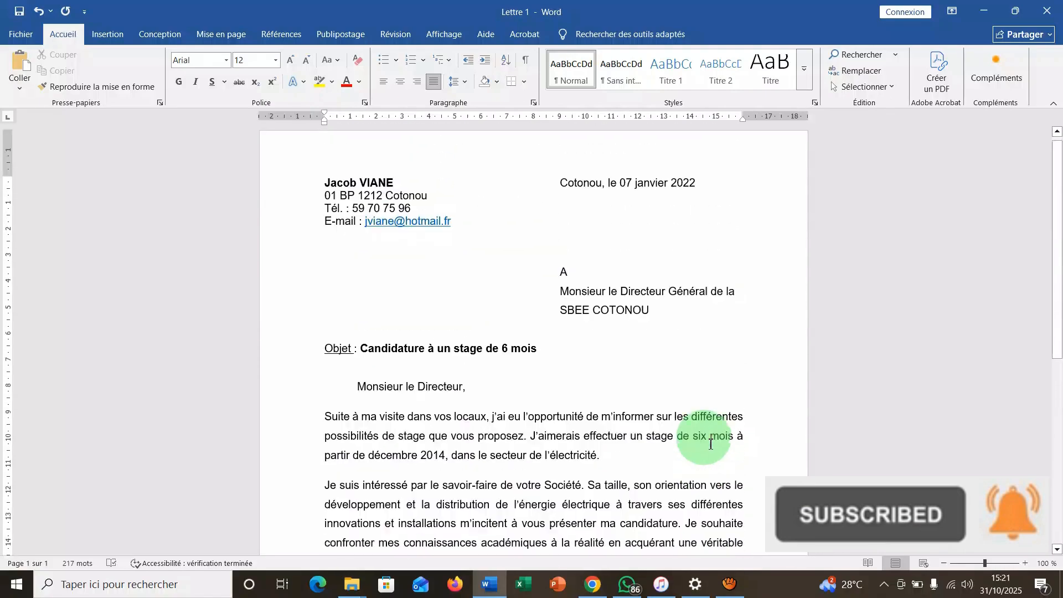